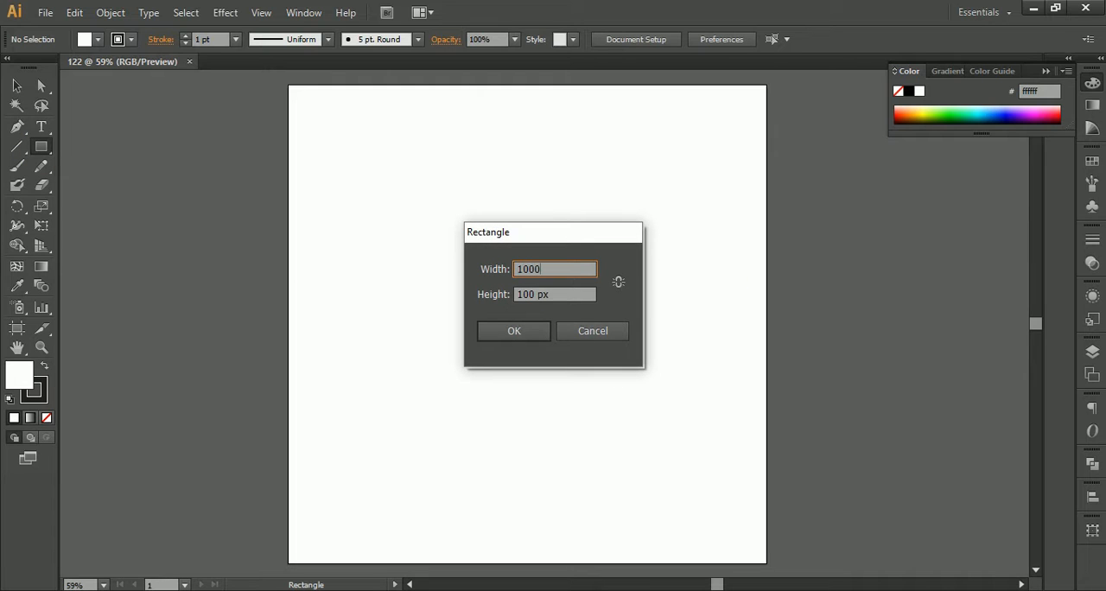
Step: Create a 1000 by 1000 px rectangle and centre it horizontally and vertically on the artboard
{"action": "key", "text": "Tab"}
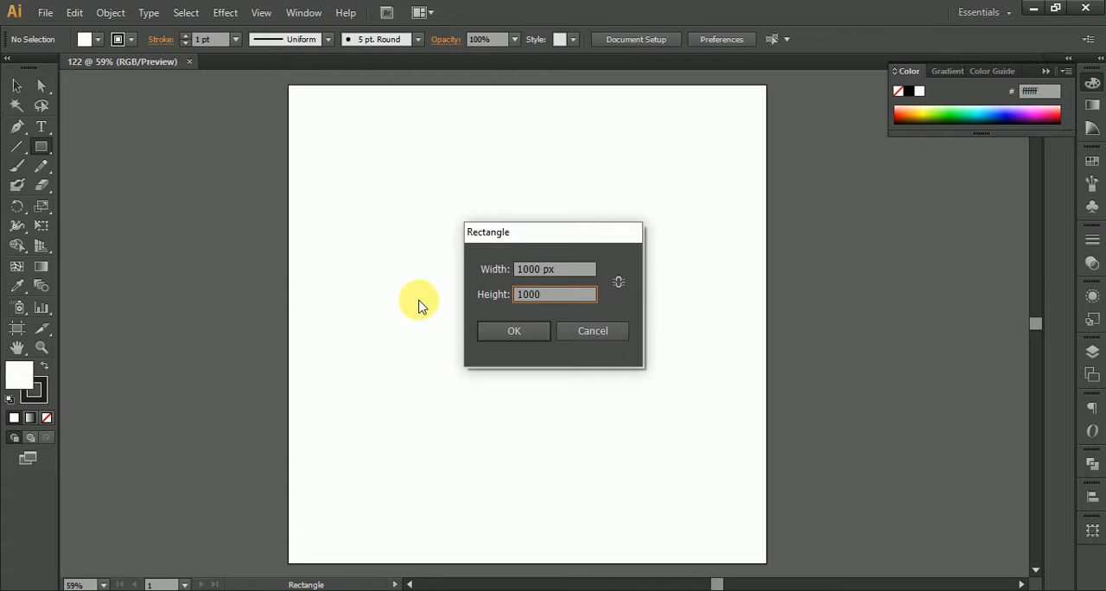
{"action": "left_click", "coordinate": [529, 337]}
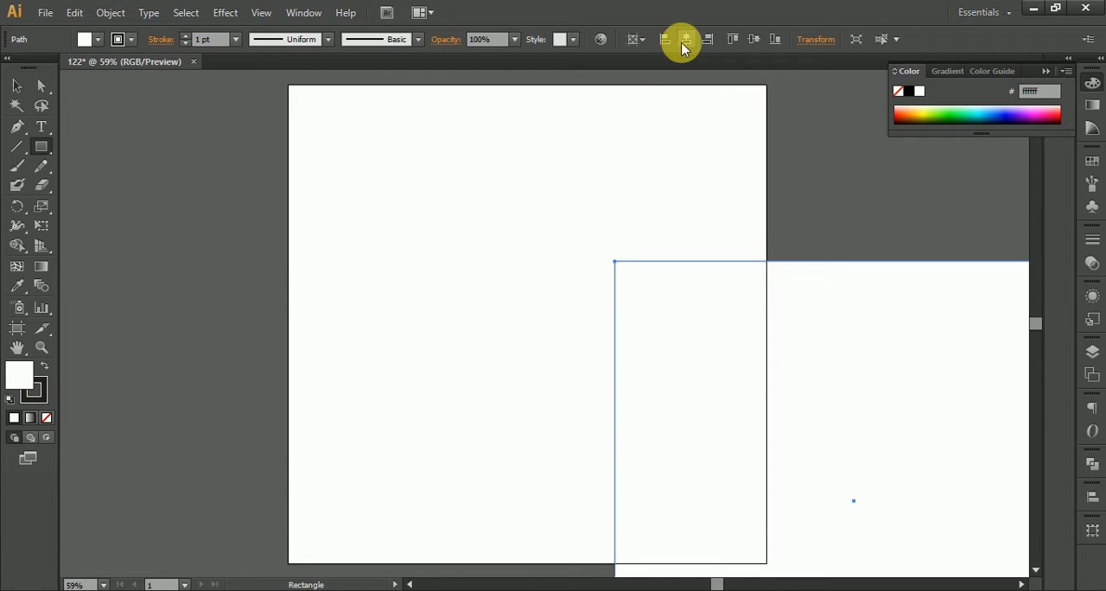
{"action": "left_click", "coordinate": [686, 39]}
{"action": "left_click", "coordinate": [753, 39]}
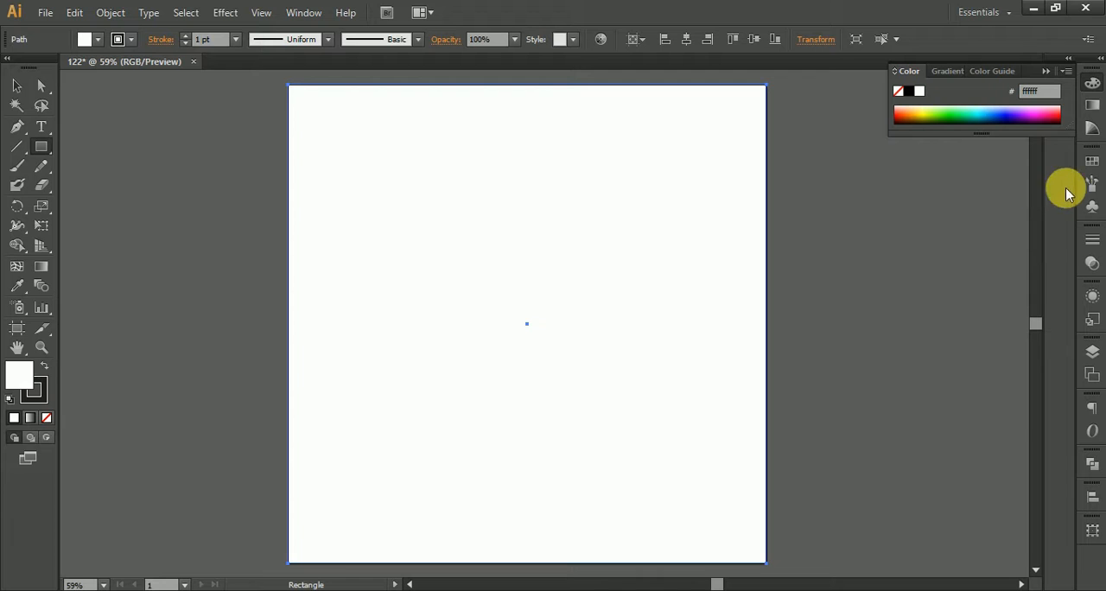
Step: Fill the square with the white-to-black gradient and remove its stroke
{"action": "left_click", "coordinate": [1093, 104]}
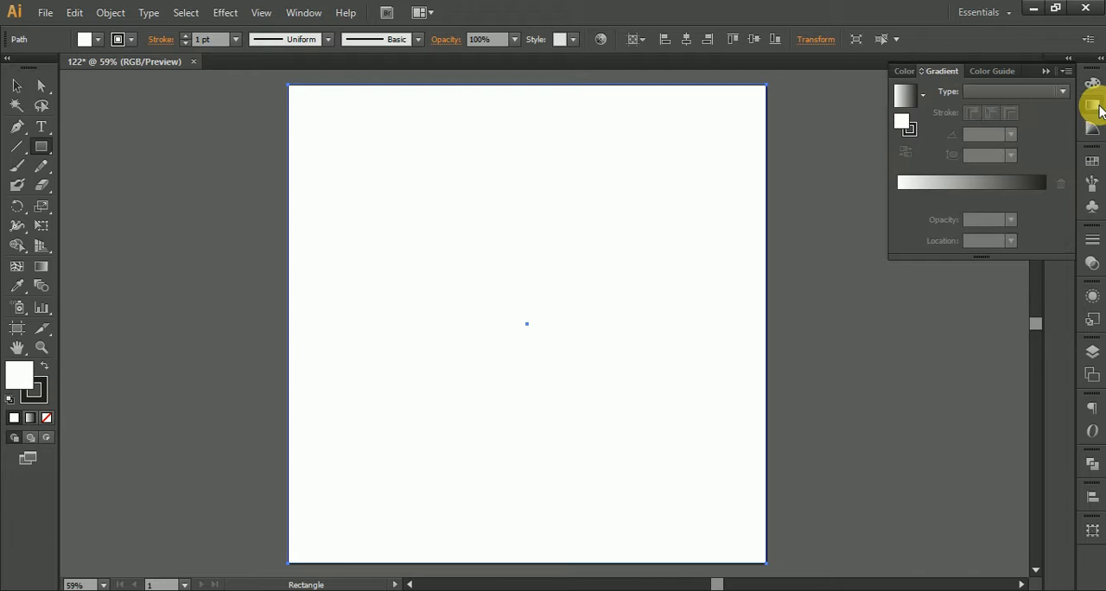
{"action": "left_click", "coordinate": [909, 94]}
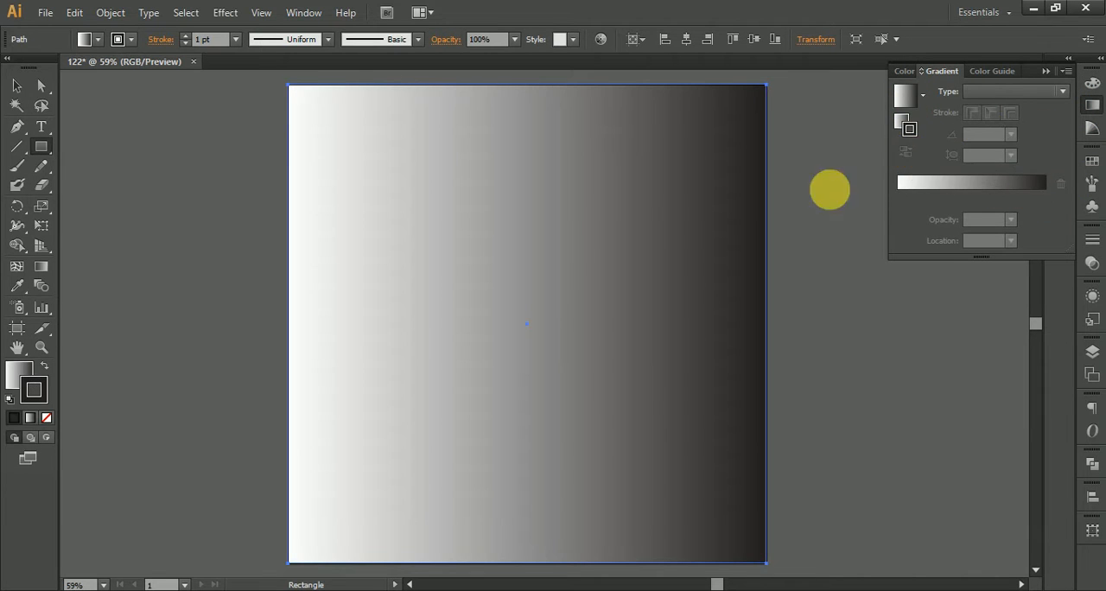
{"action": "left_click", "coordinate": [47, 420]}
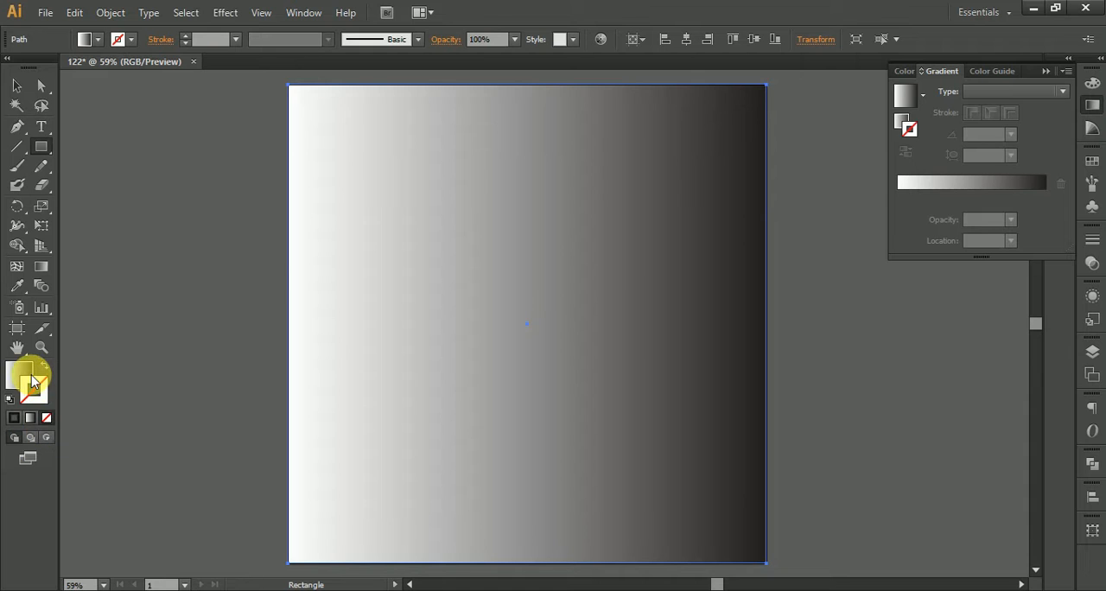
{"action": "left_click", "coordinate": [31, 384]}
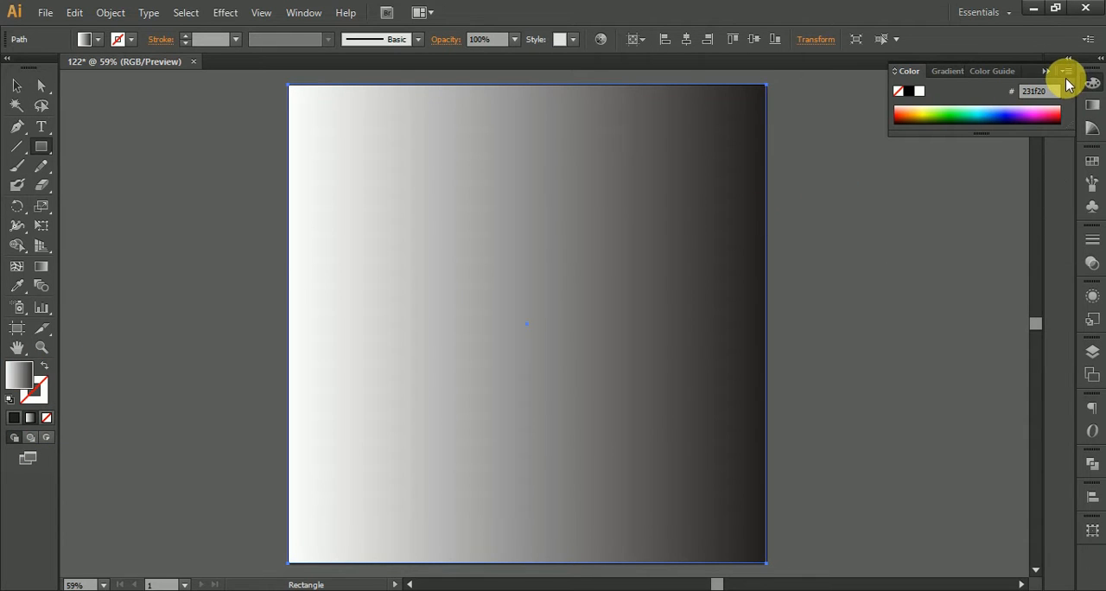
Step: Switch the colour model of the gradient's dark end stop from Grayscale to RGB
{"action": "left_click", "coordinate": [1092, 106]}
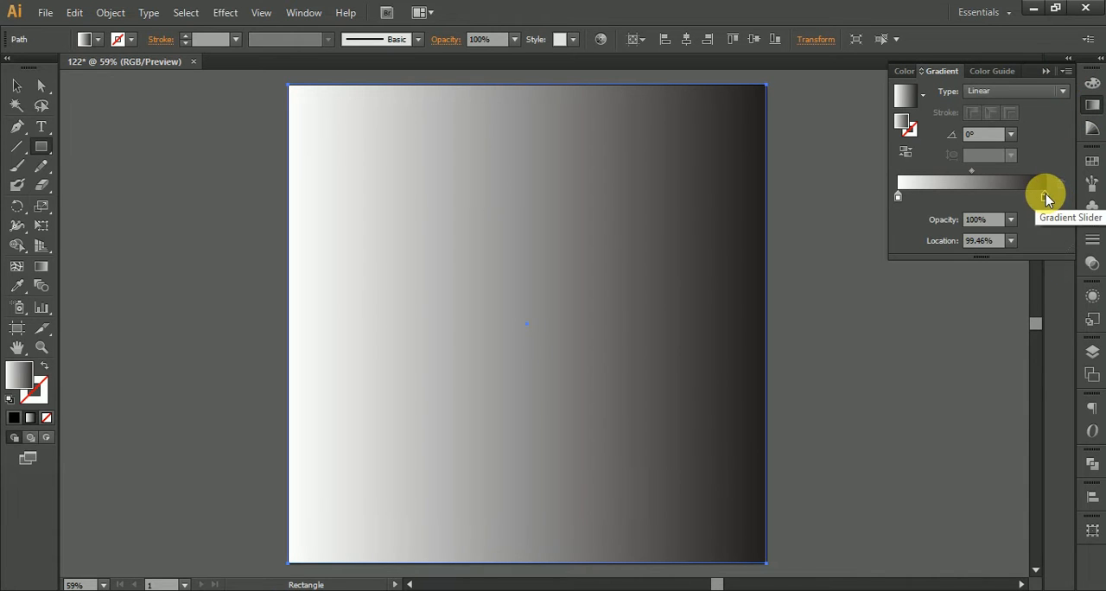
{"action": "left_click", "coordinate": [1093, 85]}
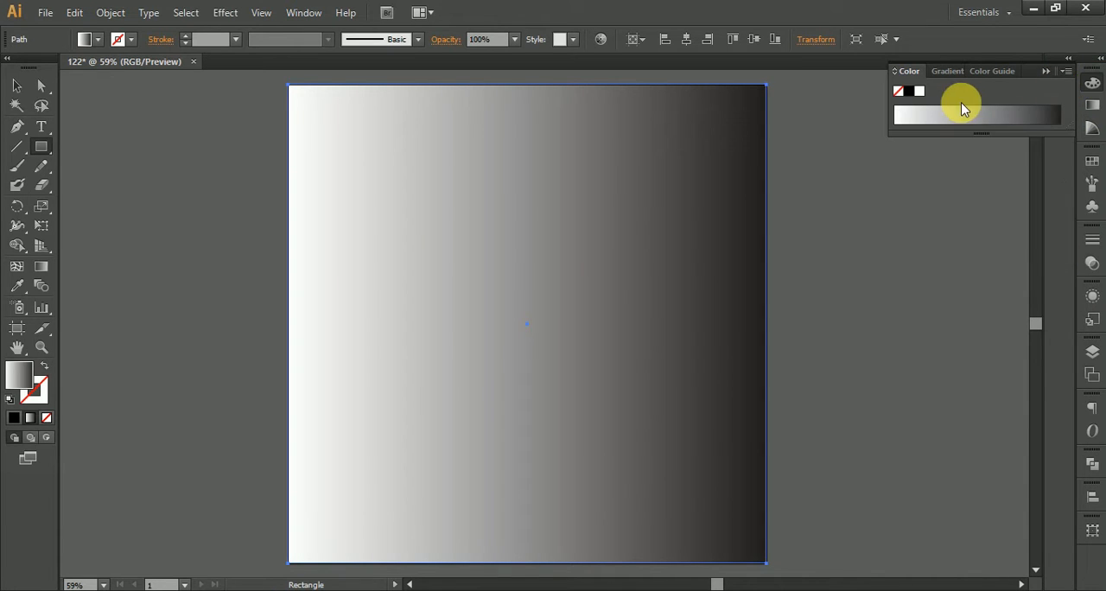
{"action": "left_click", "coordinate": [1066, 72]}
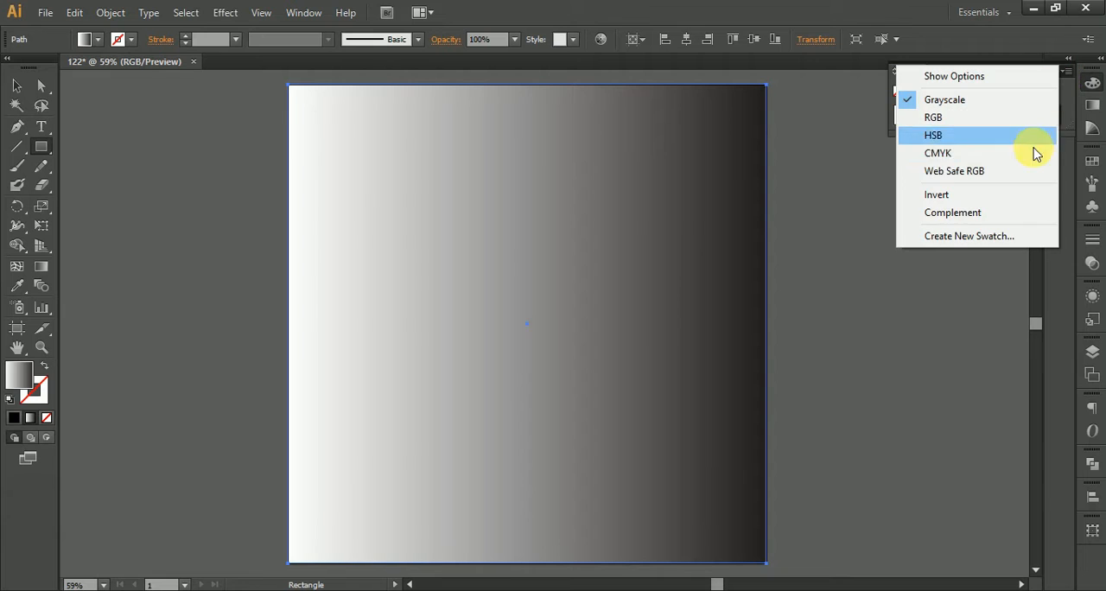
{"action": "left_click", "coordinate": [980, 116]}
{"action": "left_click", "coordinate": [1092, 108]}
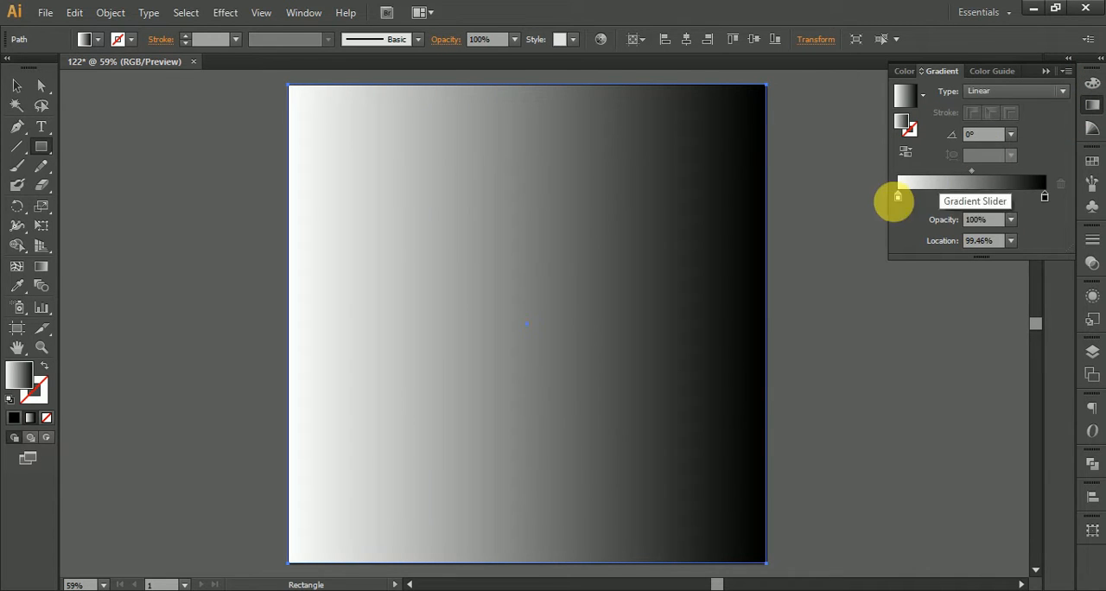
Step: Switch the gradient's white start stop to the RGB colour model and set its green value to 255
{"action": "double_click", "coordinate": [899, 200]}
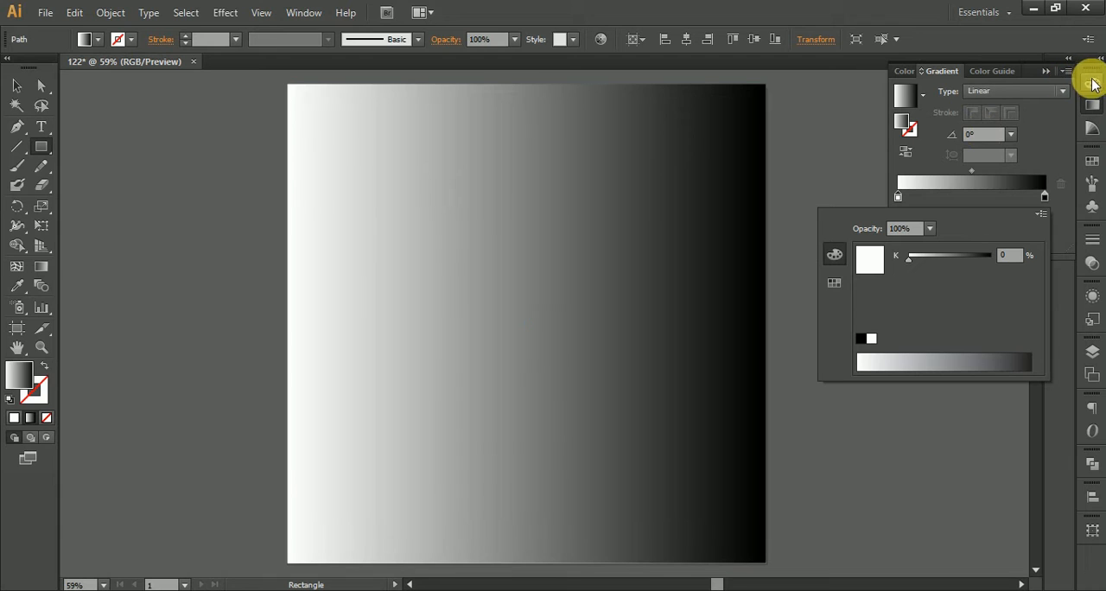
{"action": "left_click", "coordinate": [1041, 216]}
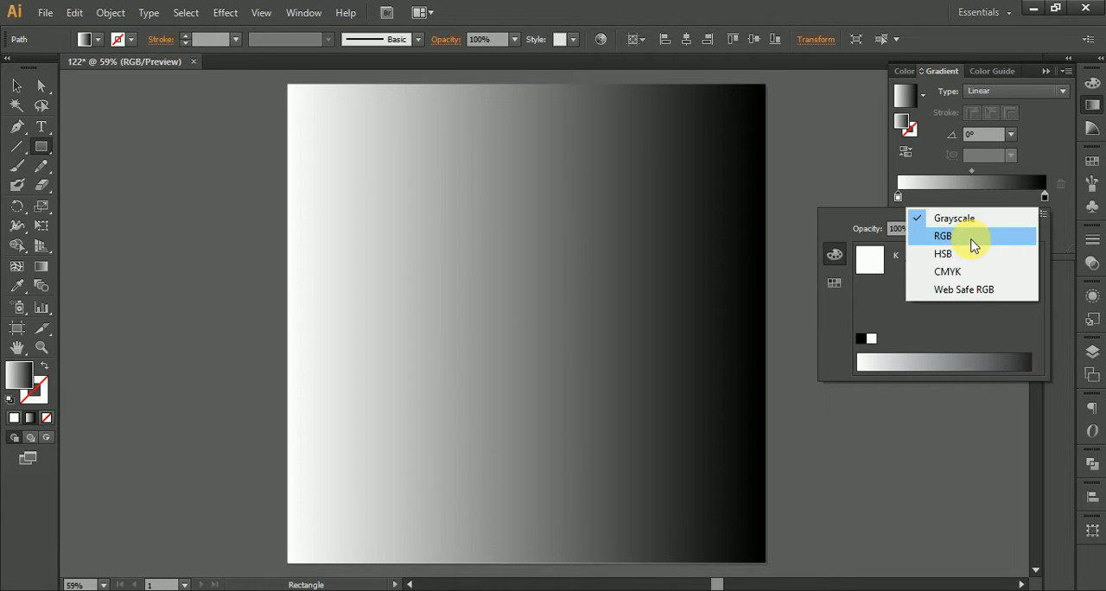
{"action": "left_click", "coordinate": [973, 246]}
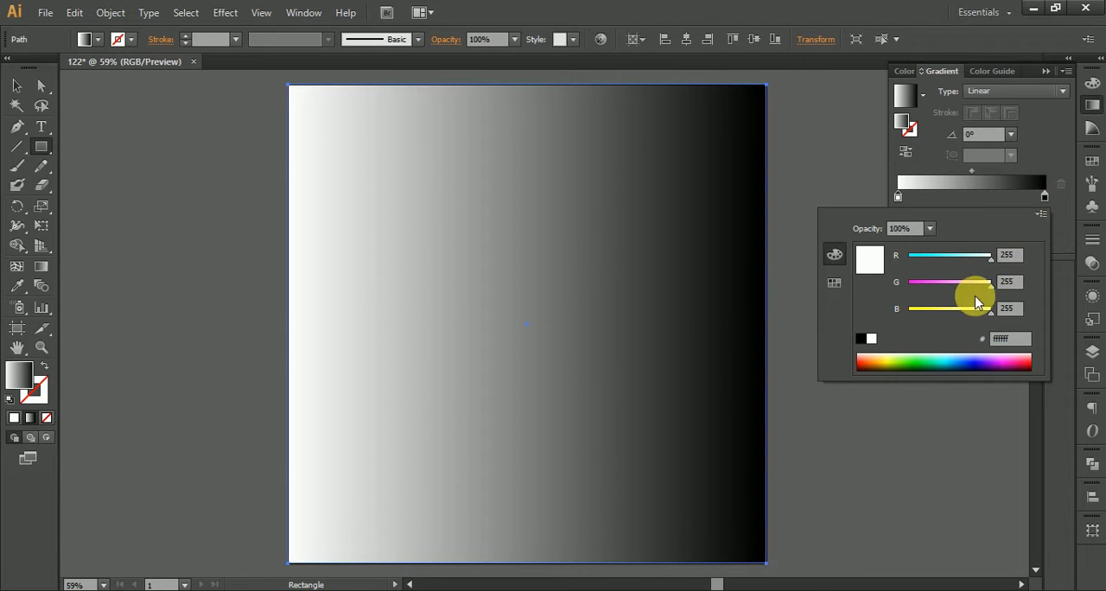
{"action": "left_click_drag", "start_coordinate": [988, 294], "coordinate": [987, 285]}
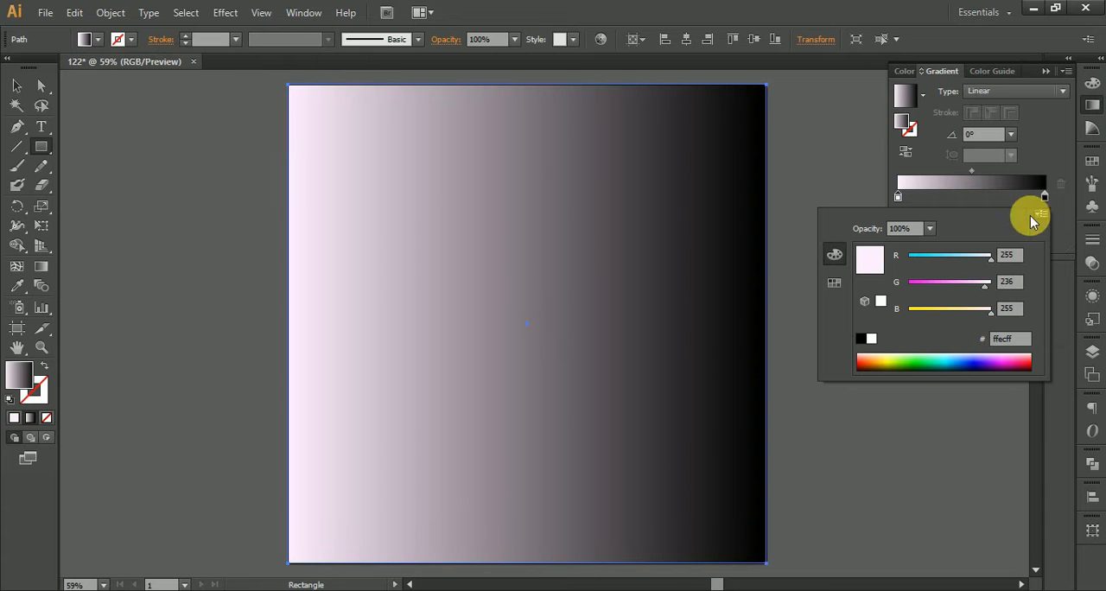
{"action": "left_click_drag", "start_coordinate": [986, 285], "coordinate": [1010, 281]}
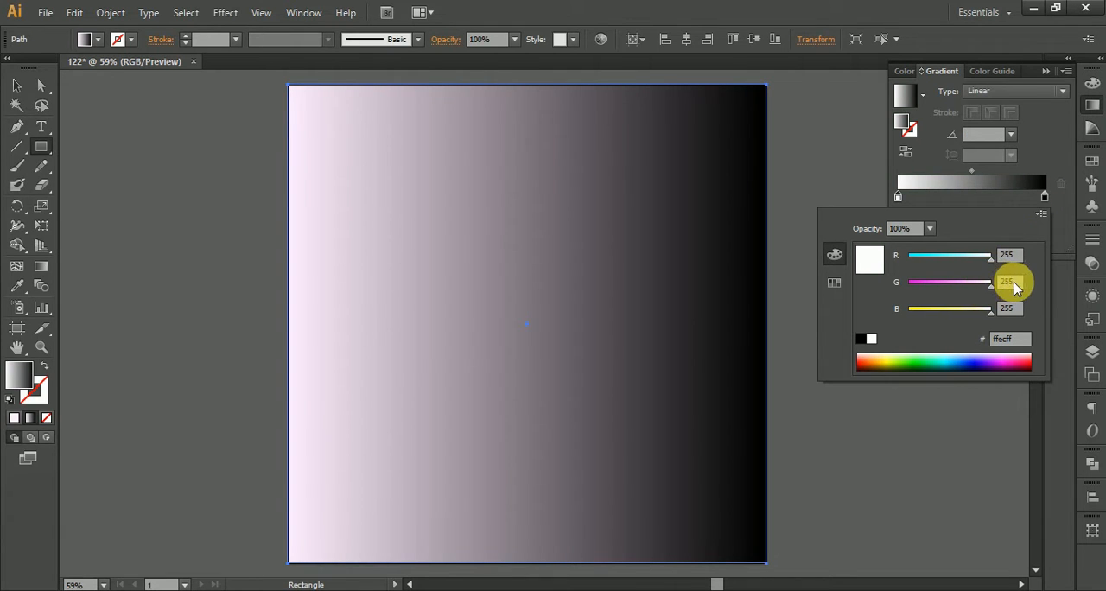
{"action": "left_click", "coordinate": [913, 196]}
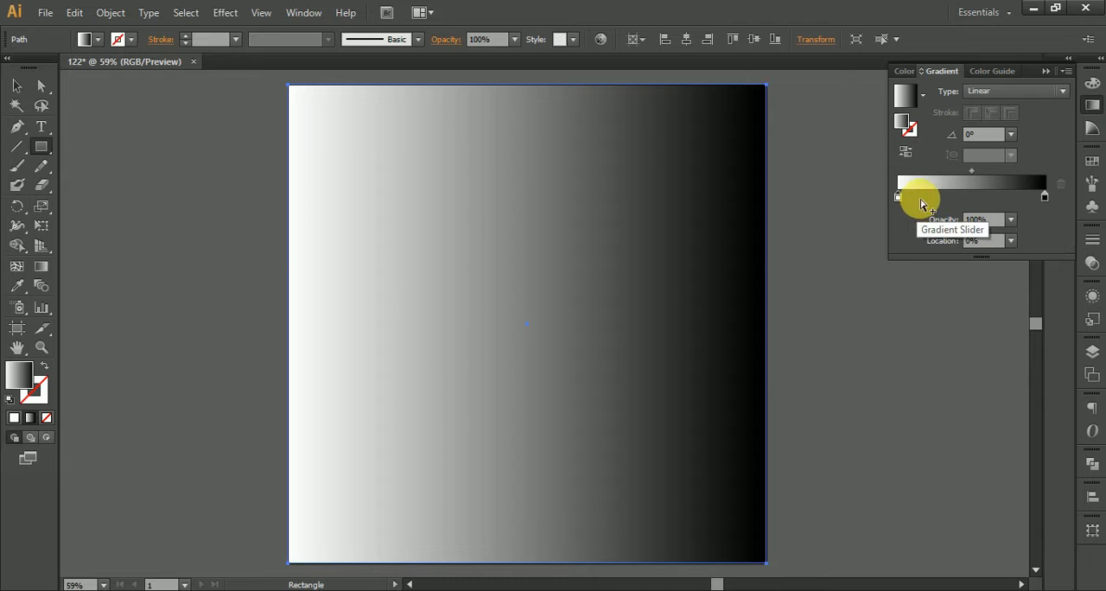
Step: Replace the gradient's black stop with a light grey stop (d7d7d7) at location 100%
{"action": "left_click", "coordinate": [920, 197]}
{"action": "left_click_drag", "start_coordinate": [1046, 199], "coordinate": [1064, 251]}
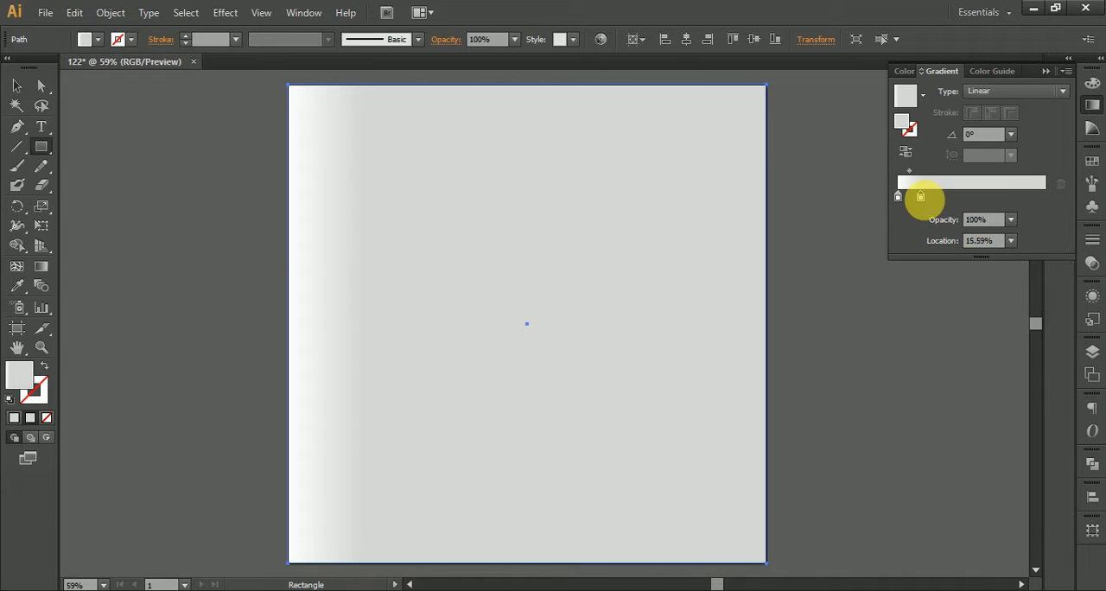
{"action": "left_click_drag", "start_coordinate": [937, 203], "coordinate": [1079, 185]}
Step: Change the square's gradient type to Radial and extend its radius well beyond the square's edge
{"action": "left_click", "coordinate": [1020, 90]}
{"action": "left_click", "coordinate": [990, 127]}
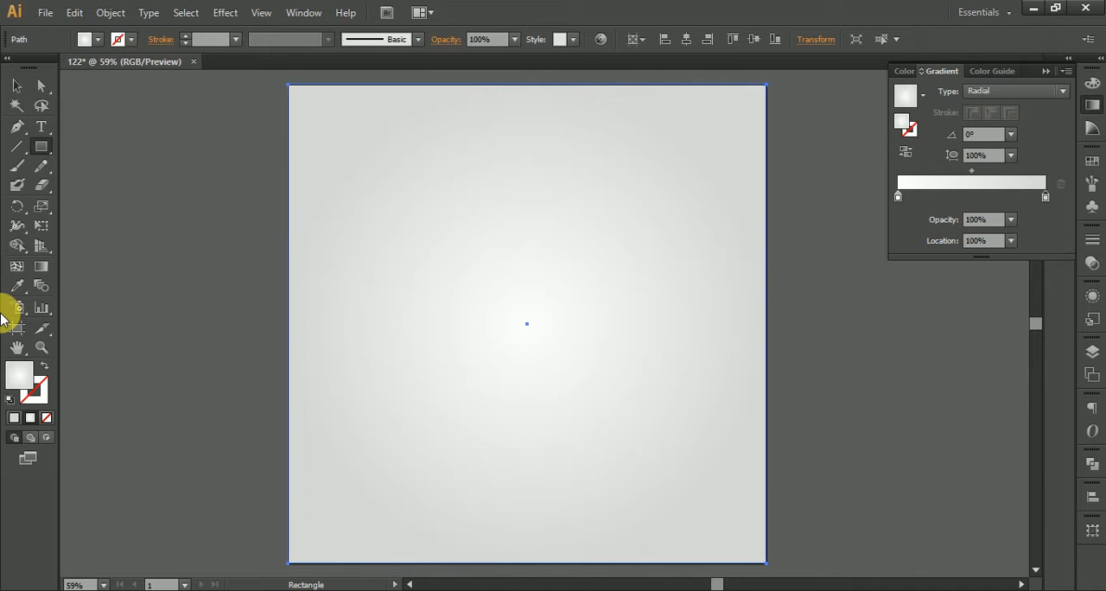
{"action": "left_click", "coordinate": [40, 266]}
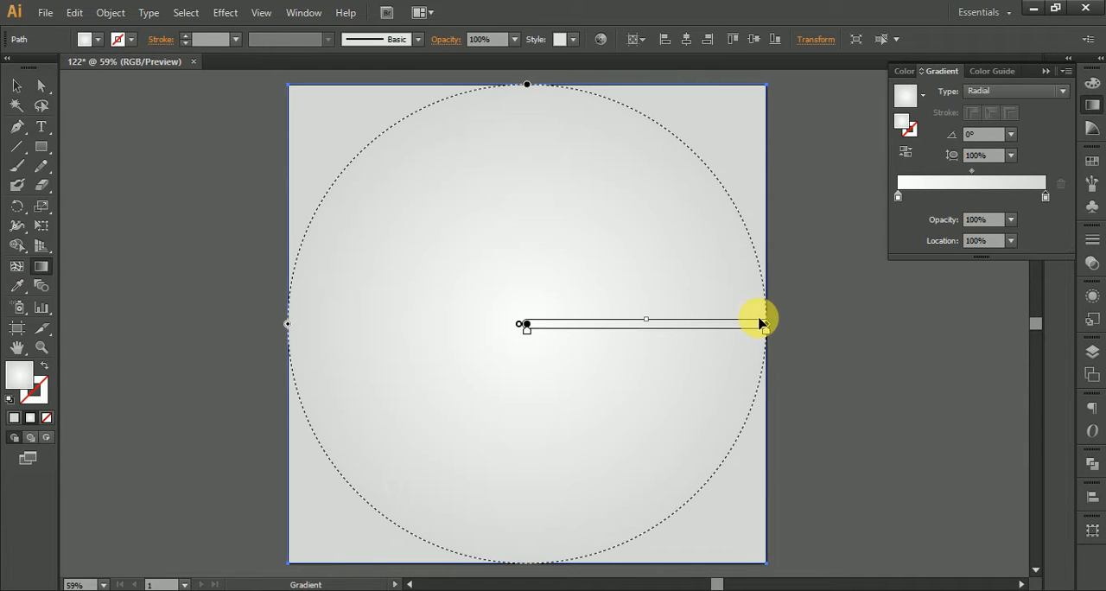
{"action": "mouse_move", "coordinate": [768, 324]}
{"action": "left_mouse_down"}
{"action": "mouse_move", "coordinate": [1032, 321]}
{"action": "mouse_move", "coordinate": [997, 321]}
{"action": "mouse_move", "coordinate": [1017, 324]}
{"action": "left_mouse_up"}
Step: Draw a tall, narrow rectangle on the empty canvas to the left of the artboard
{"action": "left_click", "coordinate": [16, 86]}
{"action": "left_click", "coordinate": [111, 201]}
{"action": "left_click_drag", "start_coordinate": [111, 201], "coordinate": [529, 222]}
{"action": "left_click", "coordinate": [43, 144]}
{"action": "mouse_move", "coordinate": [230, 128]}
{"action": "left_mouse_down"}
{"action": "mouse_move", "coordinate": [300, 432]}
{"action": "mouse_move", "coordinate": [280, 545]}
{"action": "left_mouse_up"}
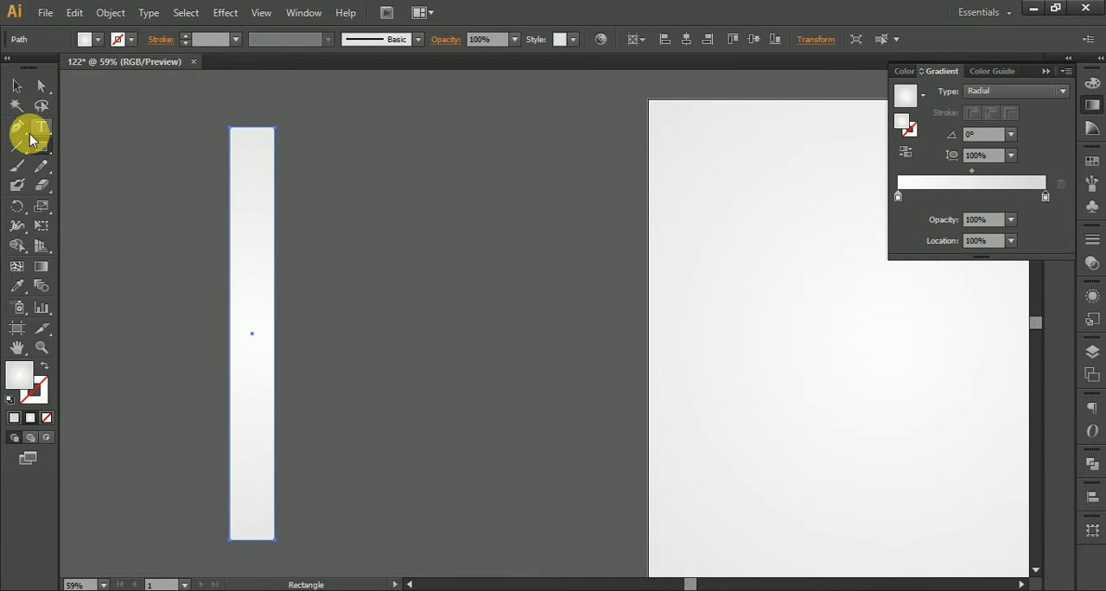
{"action": "left_click", "coordinate": [16, 87]}
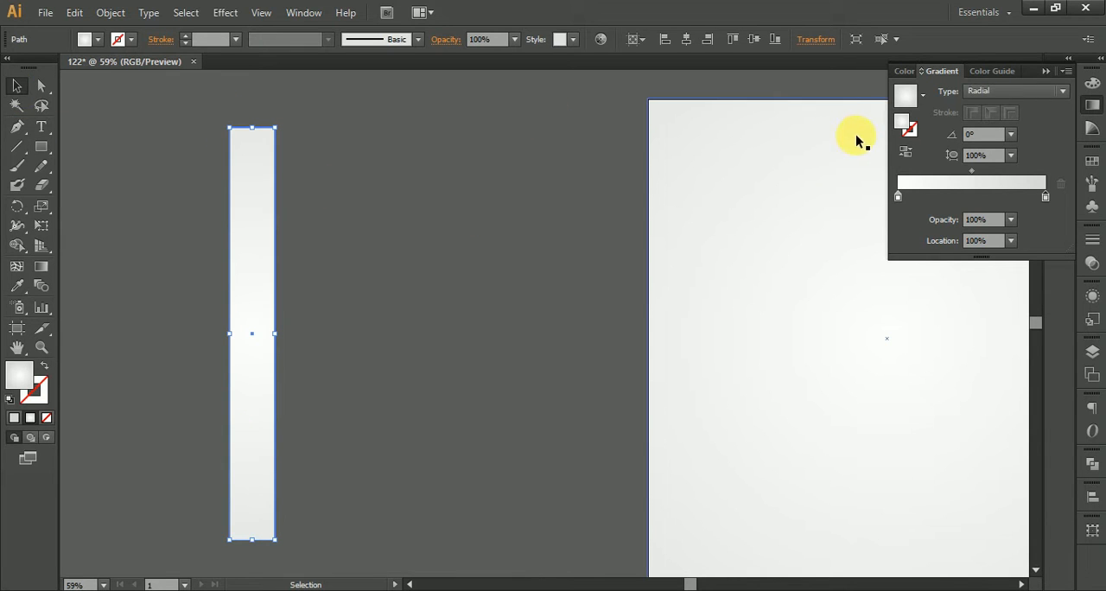
Step: Give the narrow strip's radial gradient a pink outer stop (ffa9f2) and remove its white start stop, keeping the pale pink one
{"action": "left_click", "coordinate": [1093, 83]}
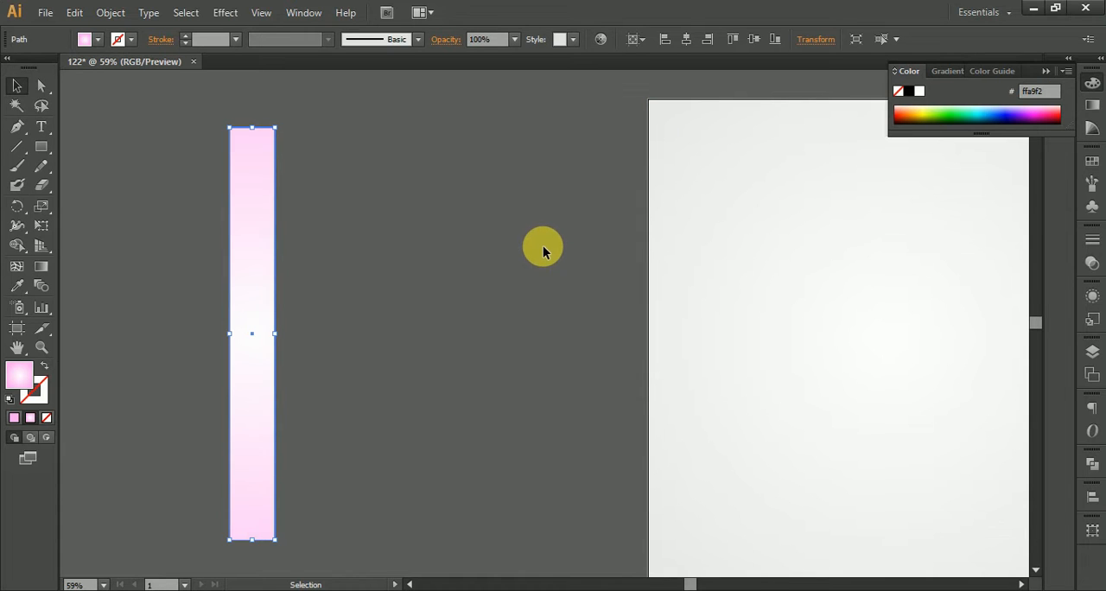
{"action": "left_click", "coordinate": [334, 299]}
{"action": "left_click", "coordinate": [248, 331]}
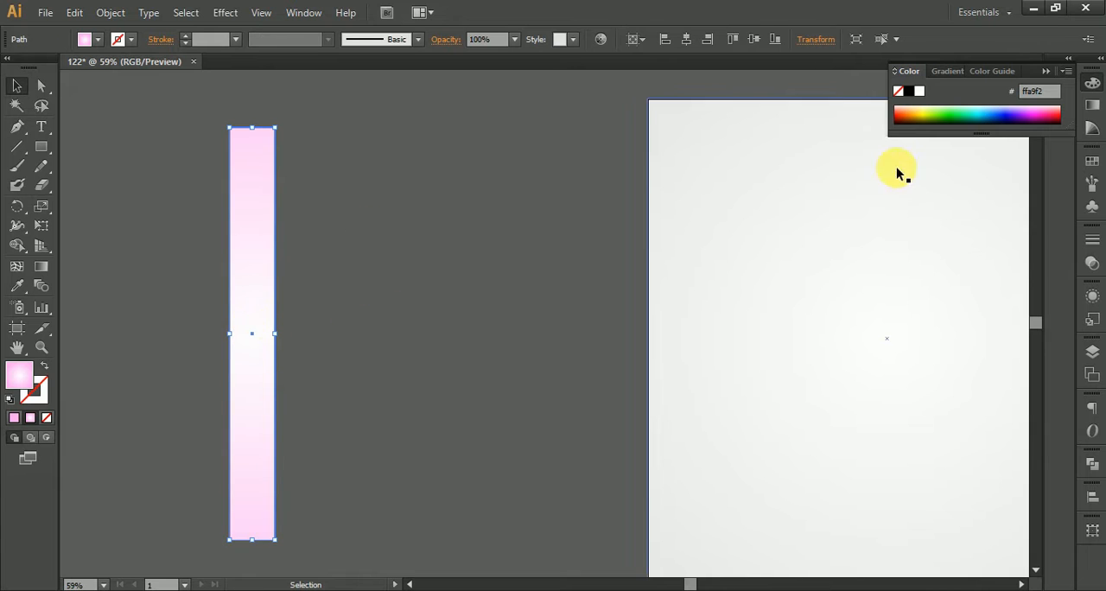
{"action": "left_click", "coordinate": [1092, 107]}
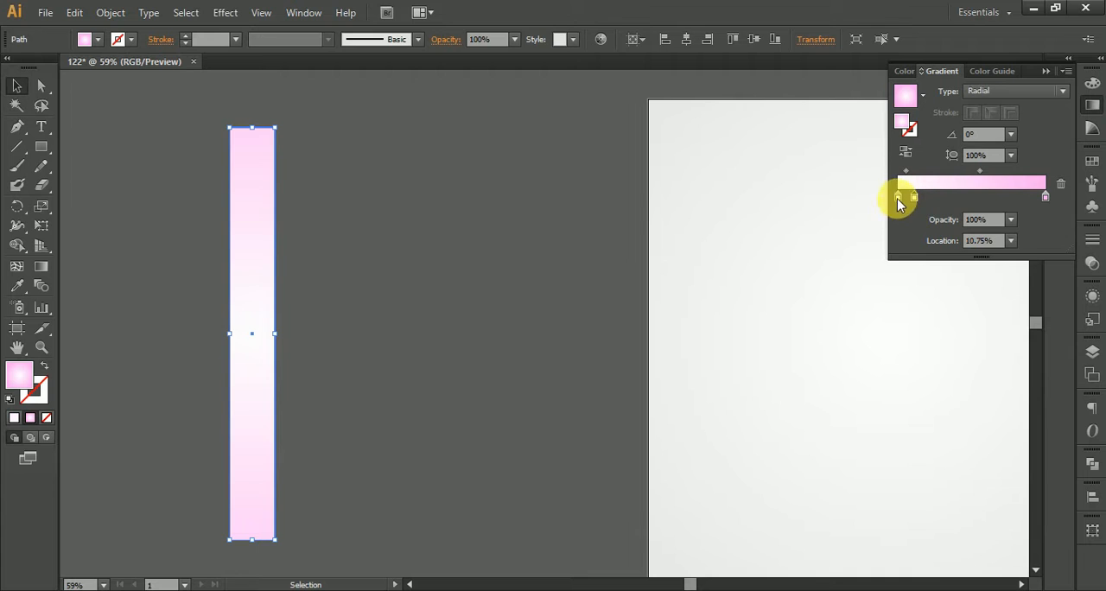
{"action": "left_click_drag", "start_coordinate": [897, 198], "coordinate": [878, 263]}
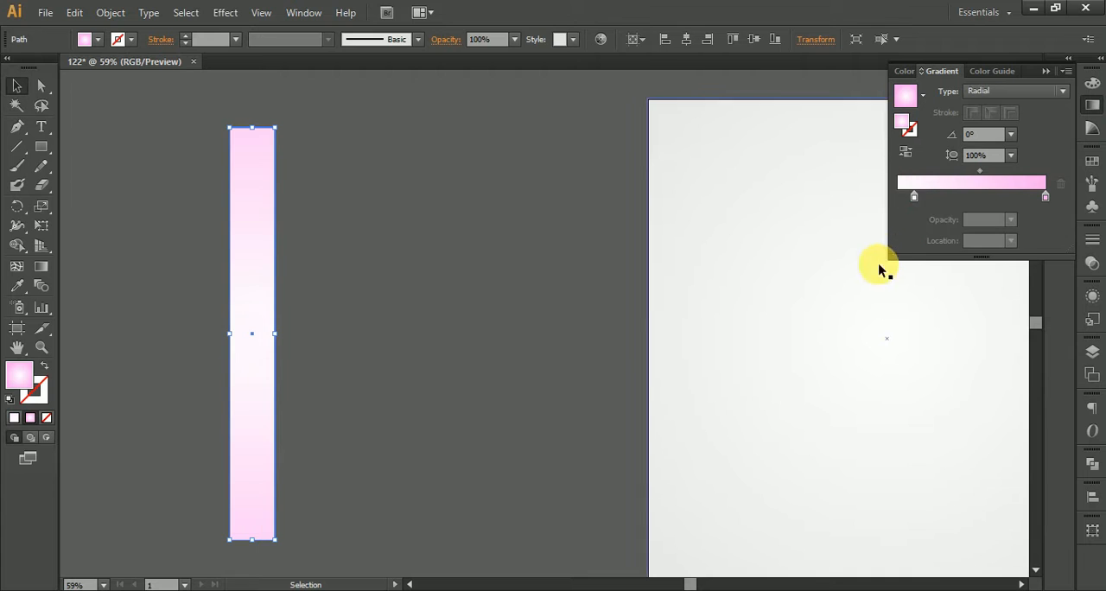
Step: Try recolouring the background square's outer gradient stop to pink (ff54ea) and undo the change
{"action": "left_click", "coordinate": [867, 203]}
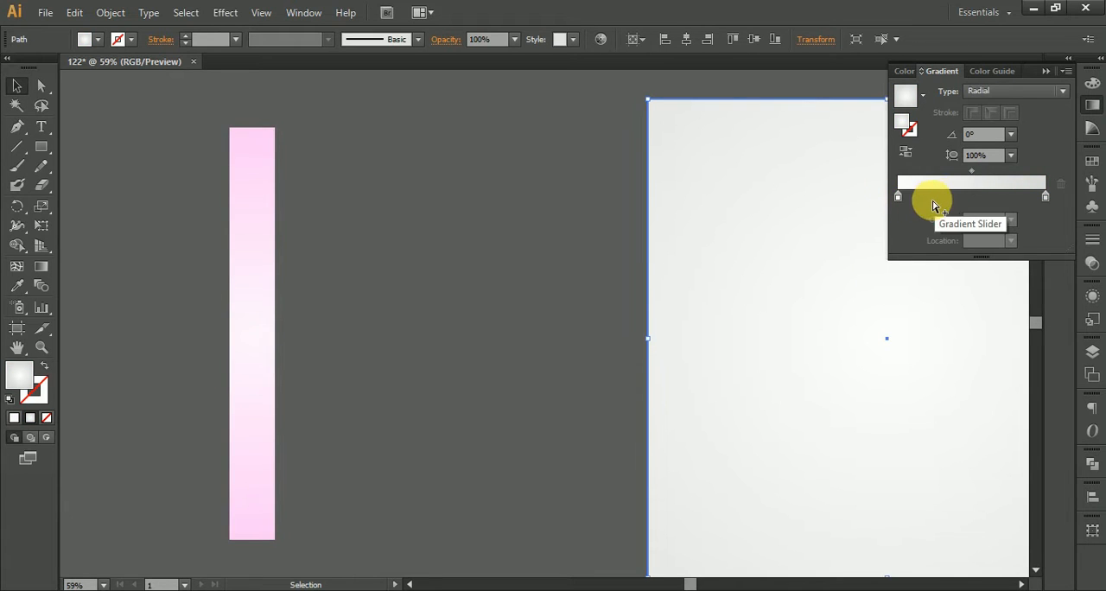
{"action": "left_click", "coordinate": [1046, 190]}
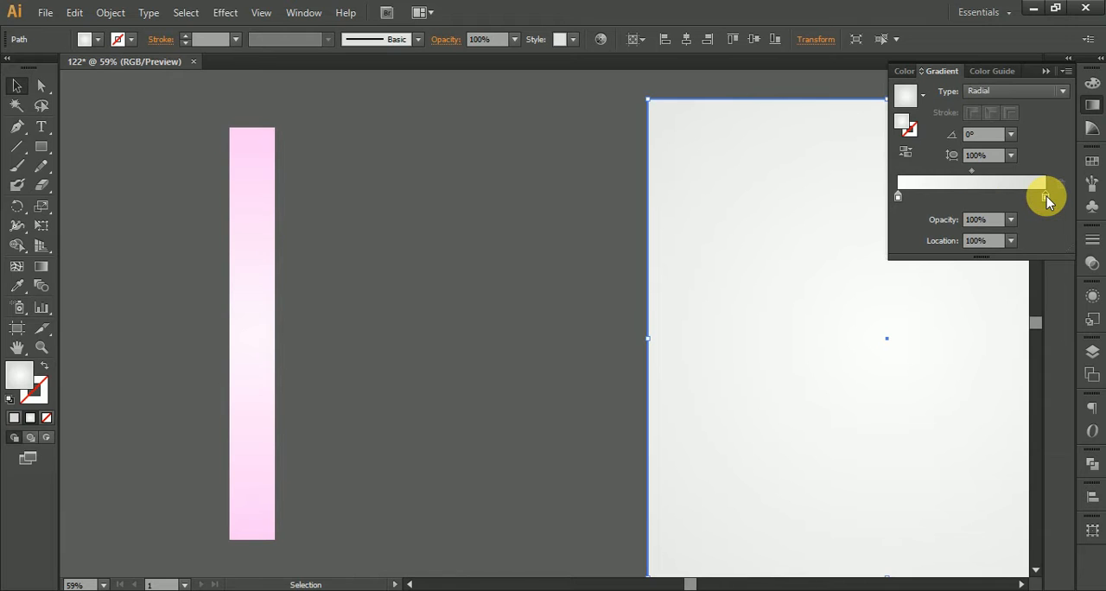
{"action": "left_click", "coordinate": [1092, 82]}
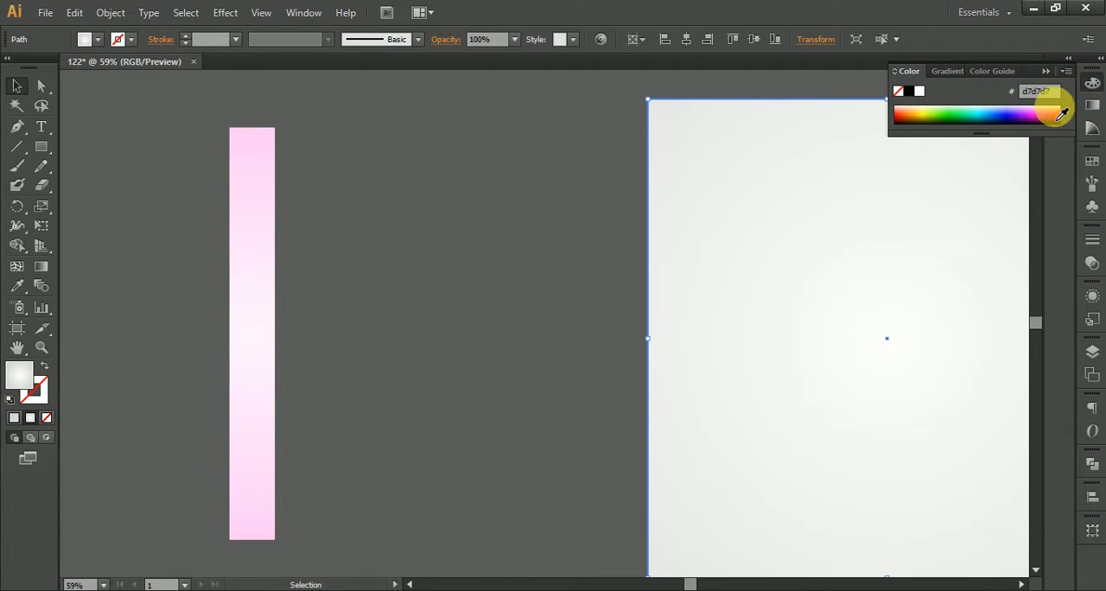
{"action": "left_click", "coordinate": [1043, 118]}
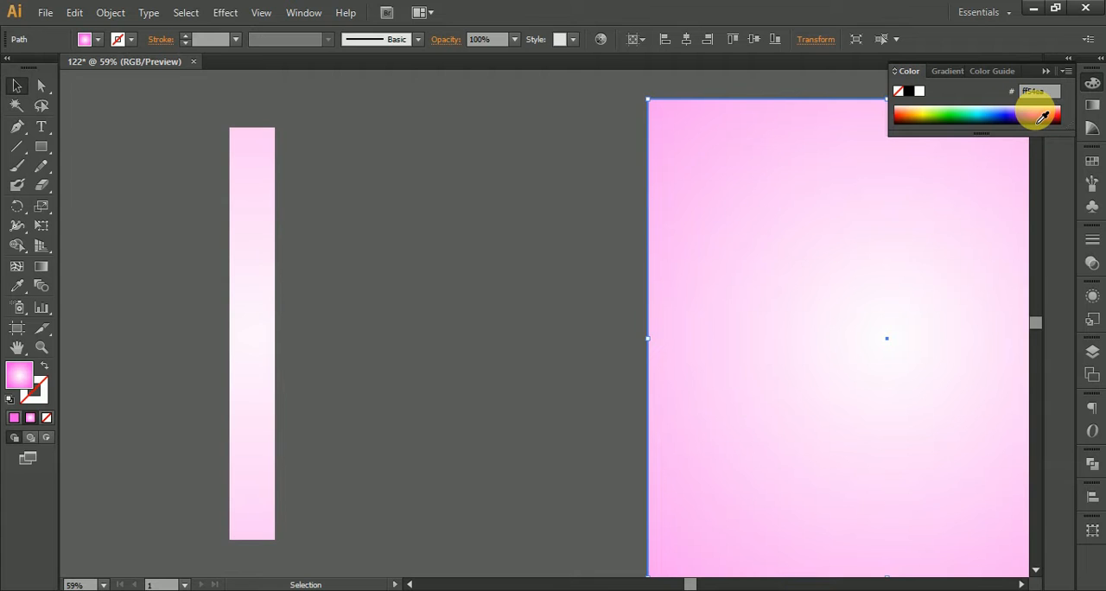
{"action": "key", "text": "ctrl+z"}
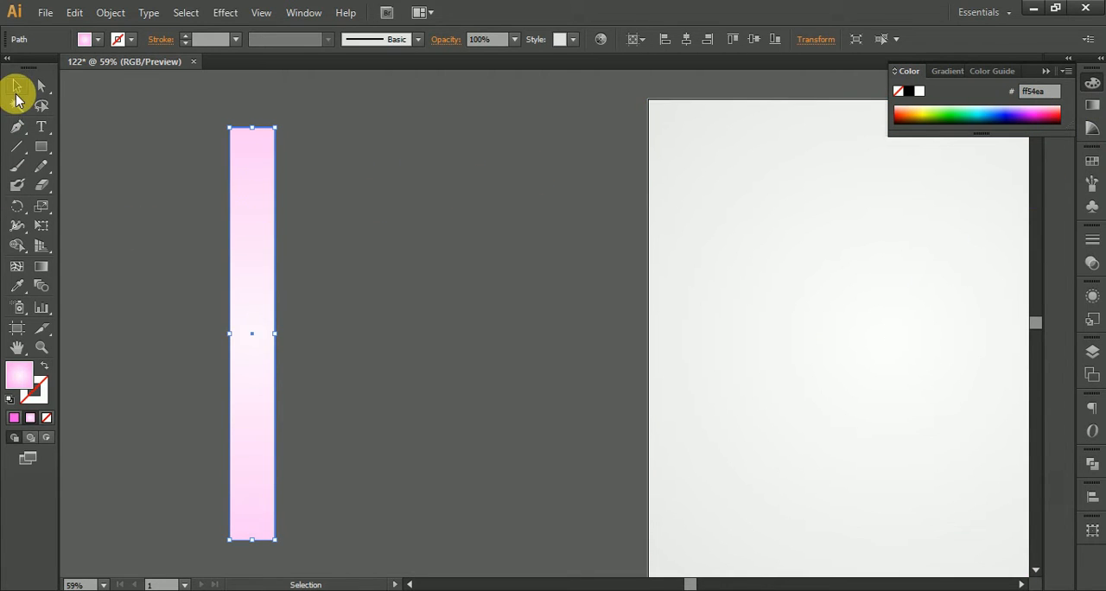
Step: Try rotating the pink strip to a diagonal angle and moving it around the canvas and artboard corner
{"action": "scroll", "coordinate": [304, 190], "scroll_direction": "down", "scroll_amount": 2, "text": "alt"}
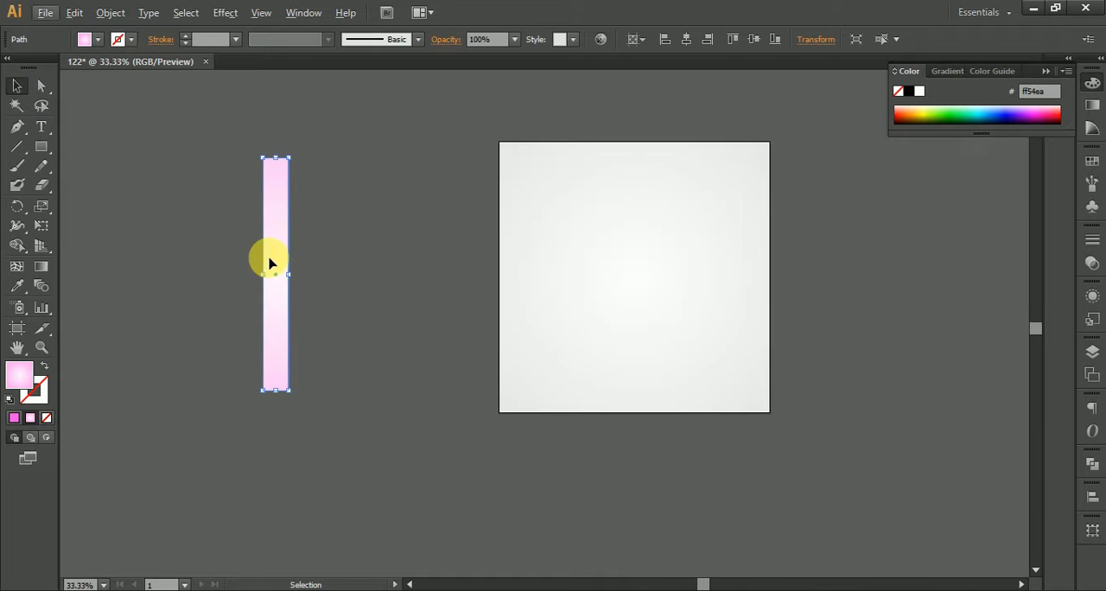
{"action": "left_click_drag", "start_coordinate": [301, 161], "coordinate": [354, 211]}
{"action": "left_click_drag", "start_coordinate": [323, 230], "coordinate": [544, 135]}
{"action": "left_click", "coordinate": [413, 158]}
{"action": "left_click_drag", "start_coordinate": [419, 168], "coordinate": [343, 210]}
{"action": "scroll", "coordinate": [382, 235], "scroll_direction": "up", "scroll_amount": 3}
{"action": "left_click_drag", "start_coordinate": [475, 194], "coordinate": [241, 272]}
{"action": "scroll", "coordinate": [400, 399], "scroll_direction": "down", "scroll_amount": 3}
{"action": "left_click_drag", "start_coordinate": [218, 308], "coordinate": [430, 285]}
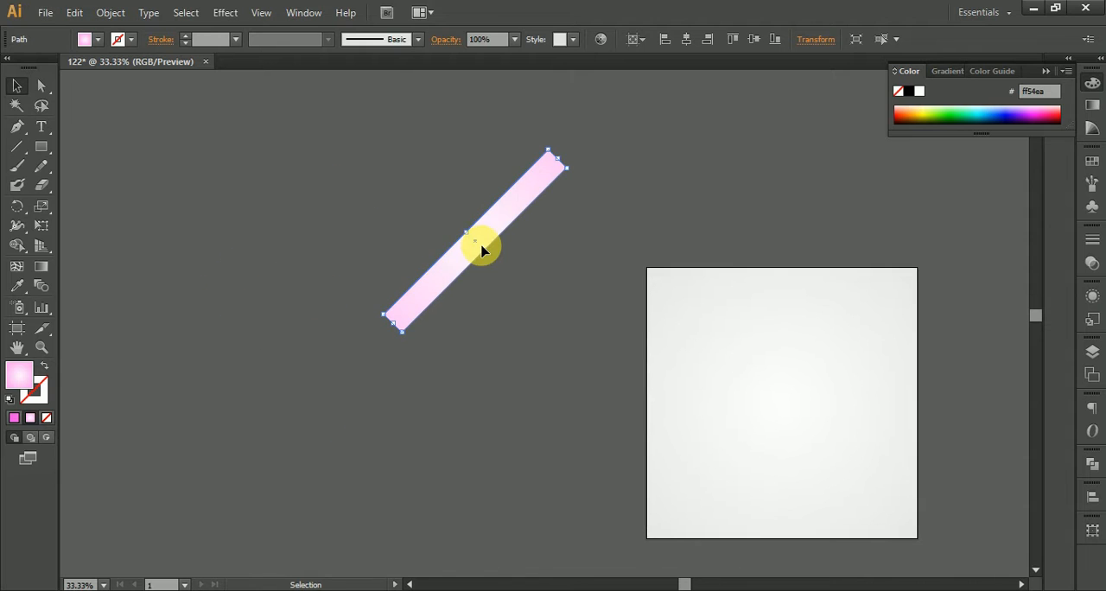
Step: Undo the pink strip's moves and rotation
{"action": "key", "text": "ctrl+z"}
{"action": "key", "text": "ctrl+z"}
{"action": "key", "text": "ctrl+z"}
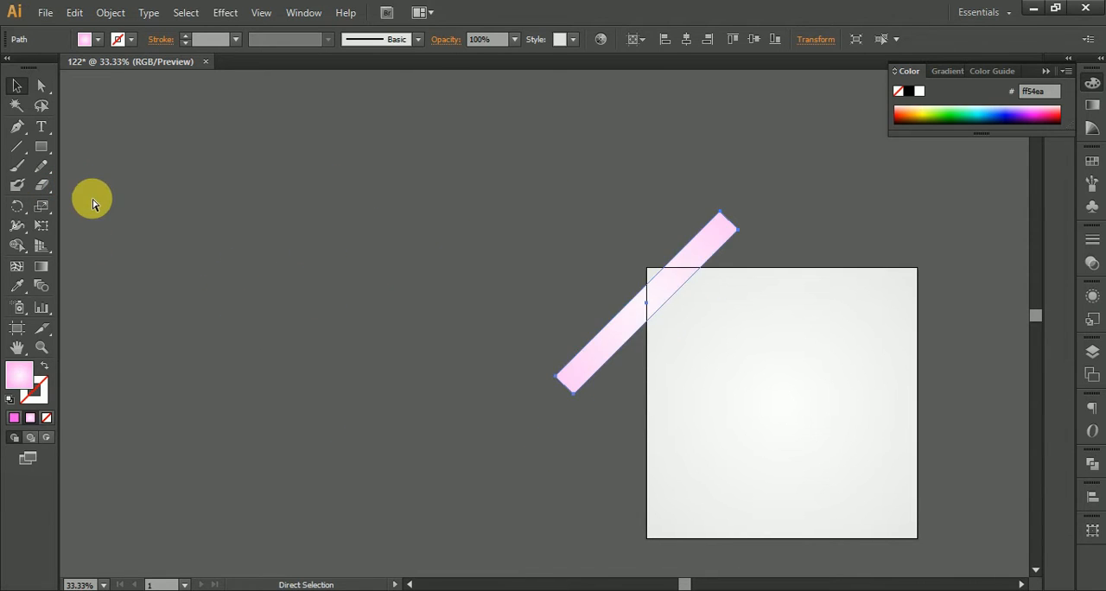
{"action": "key", "text": "ctrl+z"}
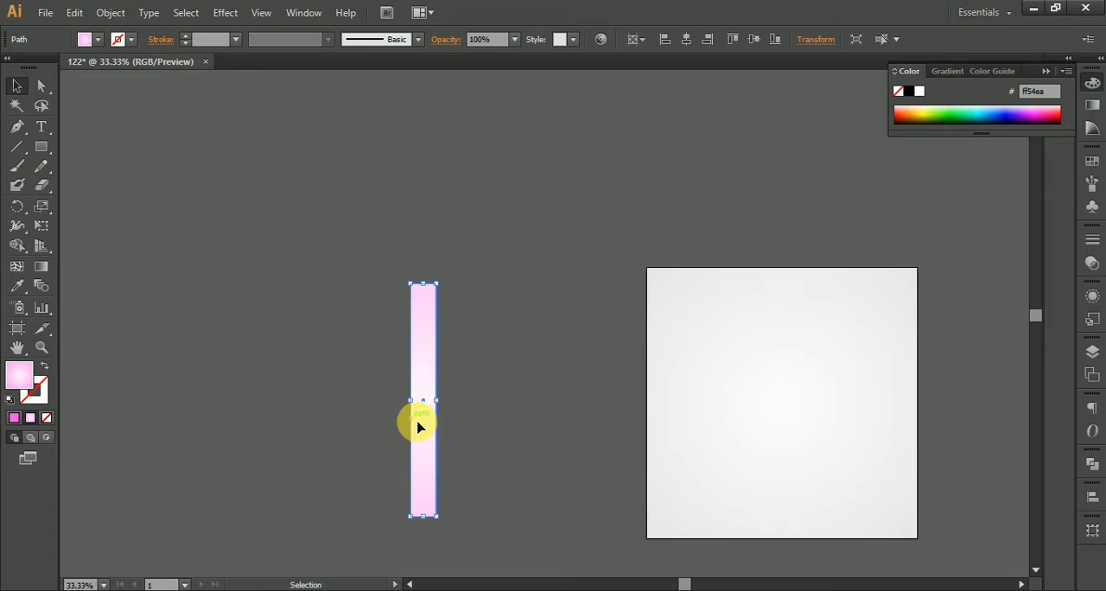
Step: Duplicate the upright pink strip and place the copy just to its left, leaving a narrow gap
{"action": "scroll", "coordinate": [424, 426], "scroll_direction": "up", "scroll_amount": 1}
{"action": "left_click_drag", "start_coordinate": [424, 427], "coordinate": [528, 259]}
{"action": "left_click_drag", "start_coordinate": [520, 272], "coordinate": [466, 266]}
{"action": "left_click_drag", "start_coordinate": [463, 235], "coordinate": [445, 330]}
Step: Add a mesh point at the centre of the left pink strip with the Mesh tool
{"action": "left_click", "coordinate": [17, 268]}
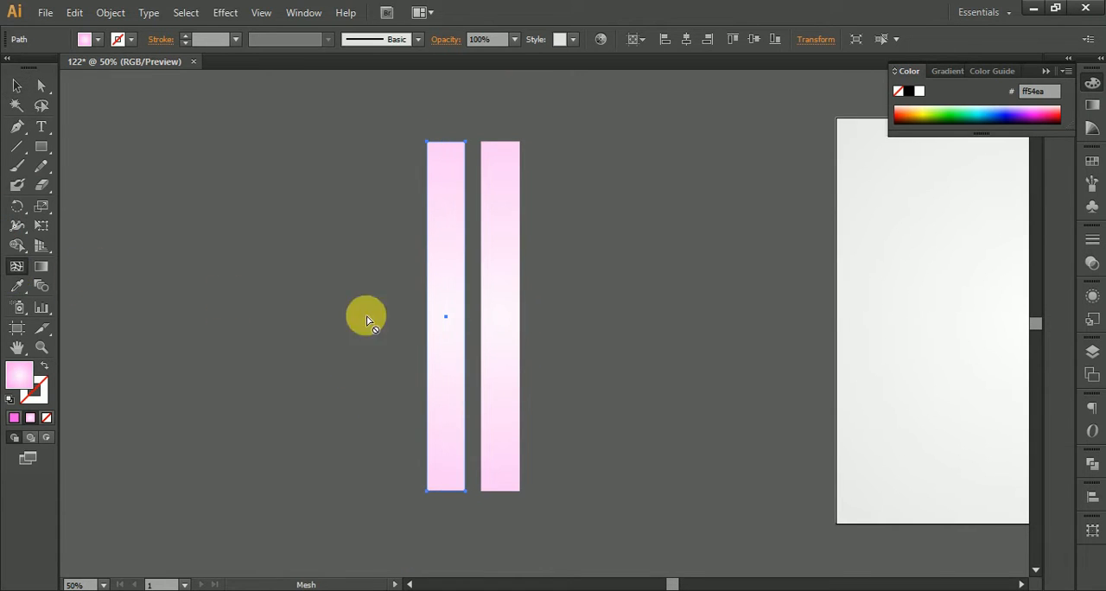
{"action": "left_click", "coordinate": [446, 316]}
Step: Try setting the whole mesh strip's opacity to 0% and undo the change
{"action": "left_click", "coordinate": [16, 86]}
{"action": "left_click_drag", "start_coordinate": [420, 125], "coordinate": [456, 533]}
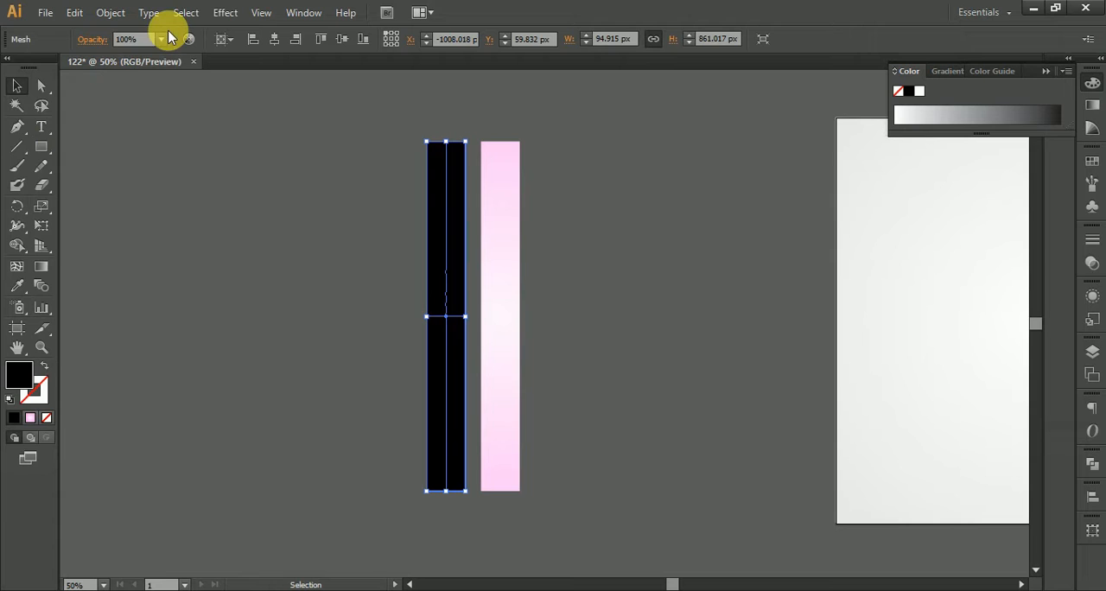
{"action": "left_click", "coordinate": [163, 42]}
{"action": "left_click", "coordinate": [184, 59]}
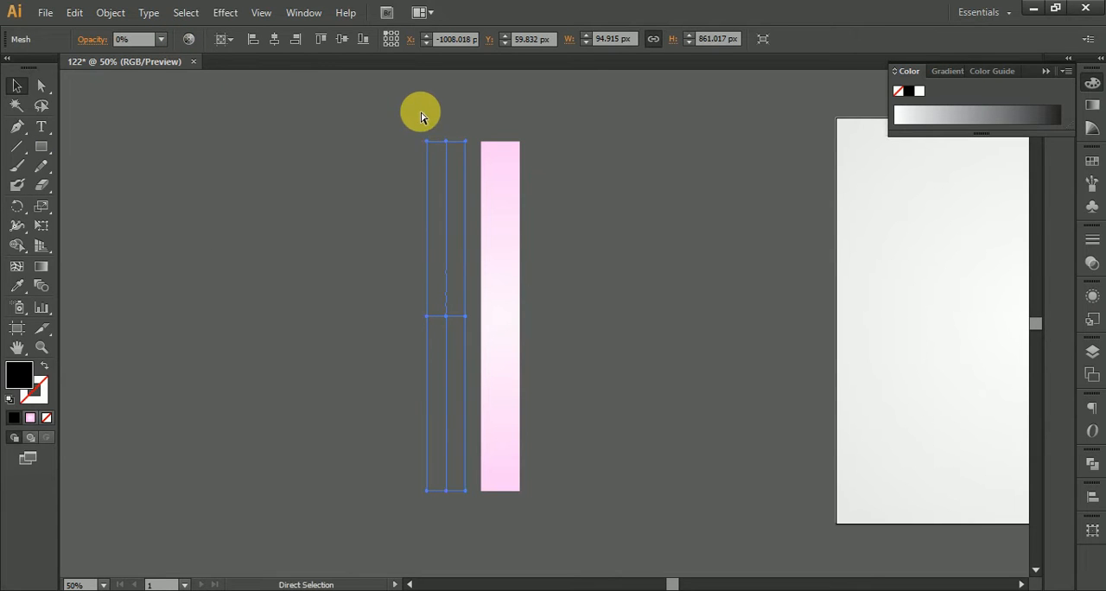
{"action": "key", "text": "ctrl+z"}
Step: Set the opacity of the mesh strip's left and middle columns of mesh points to 0%
{"action": "left_click", "coordinate": [42, 84]}
{"action": "left_click_drag", "start_coordinate": [272, 76], "coordinate": [454, 551]}
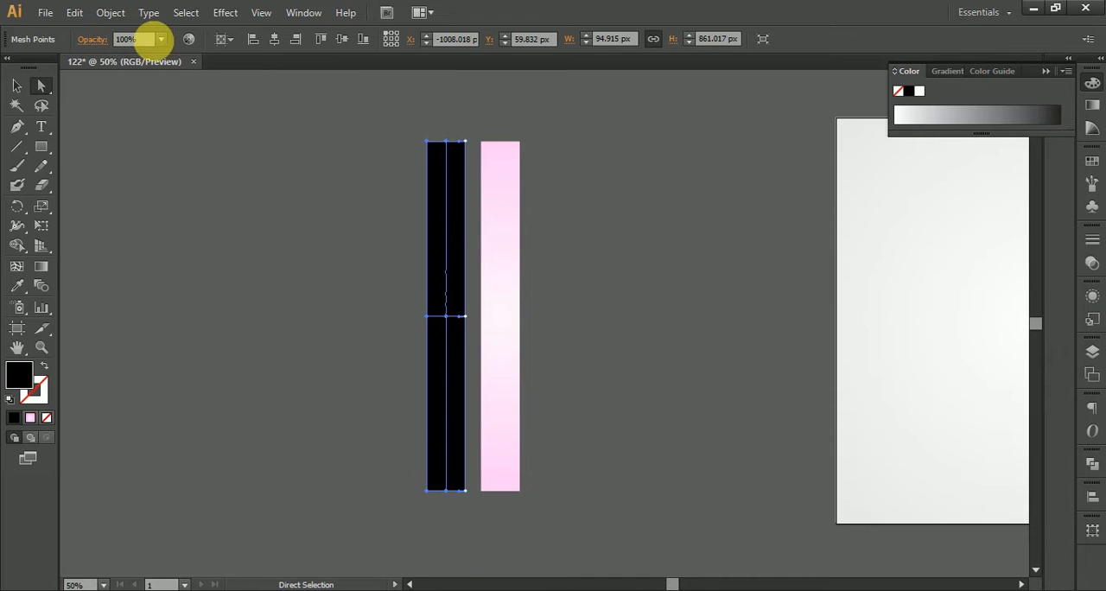
{"action": "left_click", "coordinate": [160, 40]}
{"action": "left_click", "coordinate": [176, 56]}
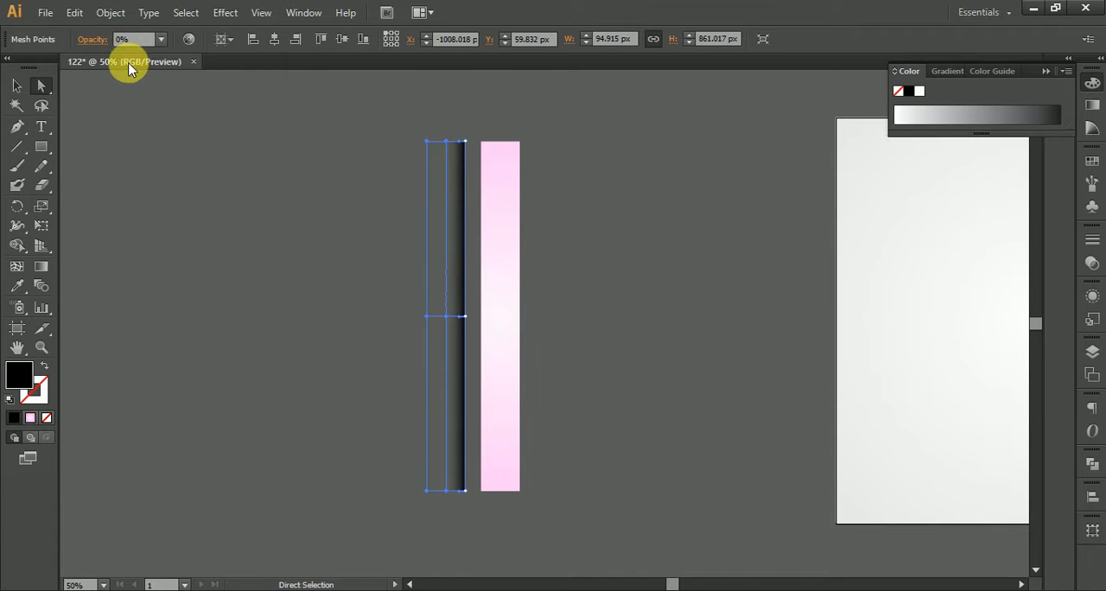
Step: Change the colour mode to RGB and recolour the whole mesh strip dark magenta (6a0041)
{"action": "left_click", "coordinate": [17, 86]}
{"action": "left_click", "coordinate": [415, 198]}
{"action": "left_click", "coordinate": [462, 222]}
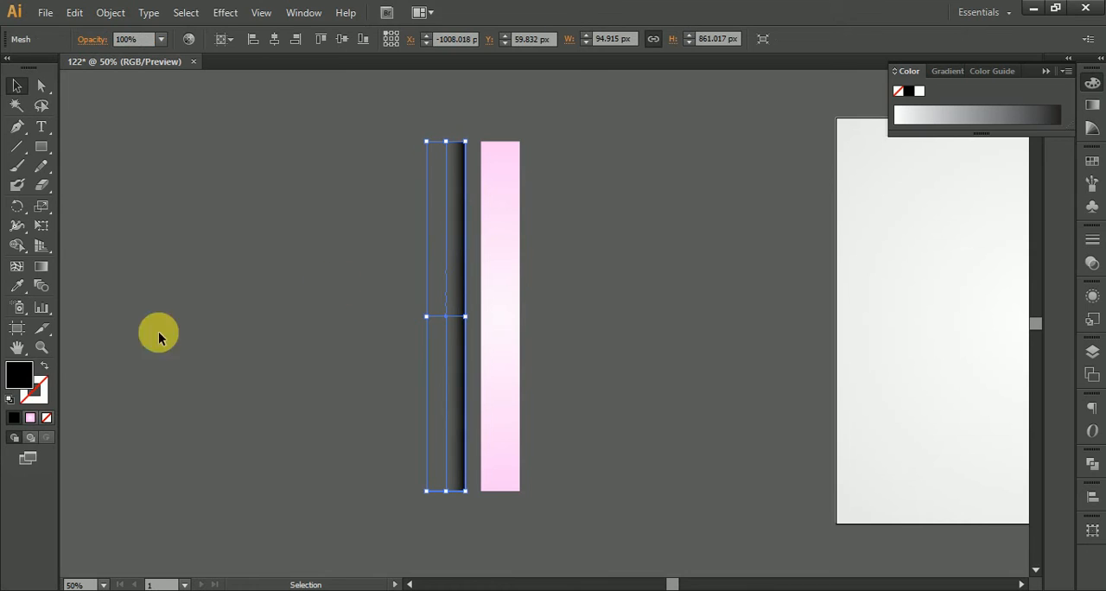
{"action": "left_click", "coordinate": [1091, 87]}
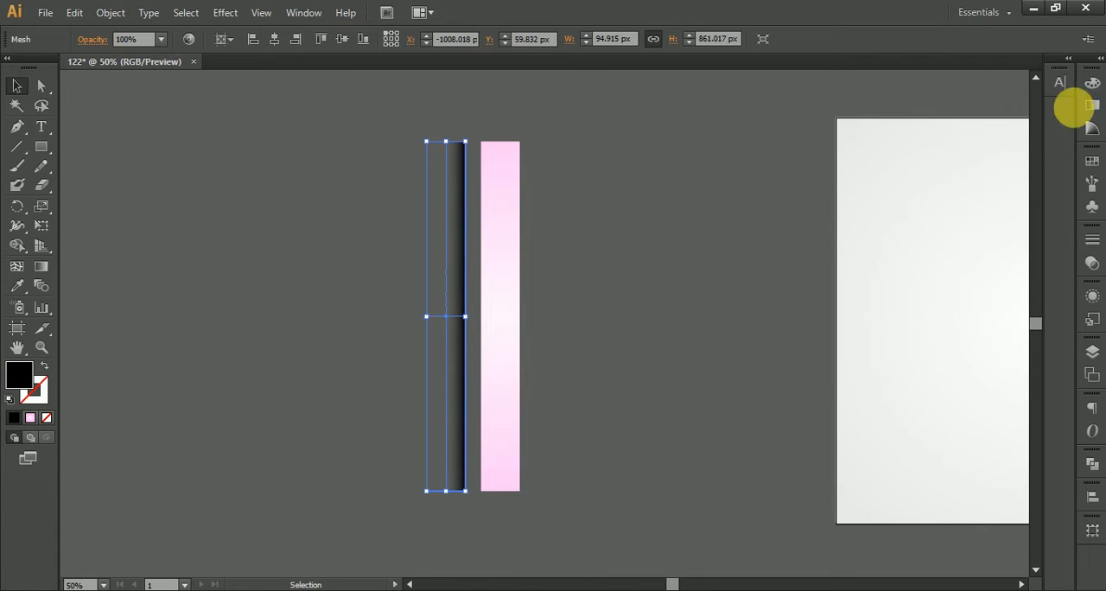
{"action": "left_click", "coordinate": [1093, 86]}
{"action": "left_click", "coordinate": [1066, 72]}
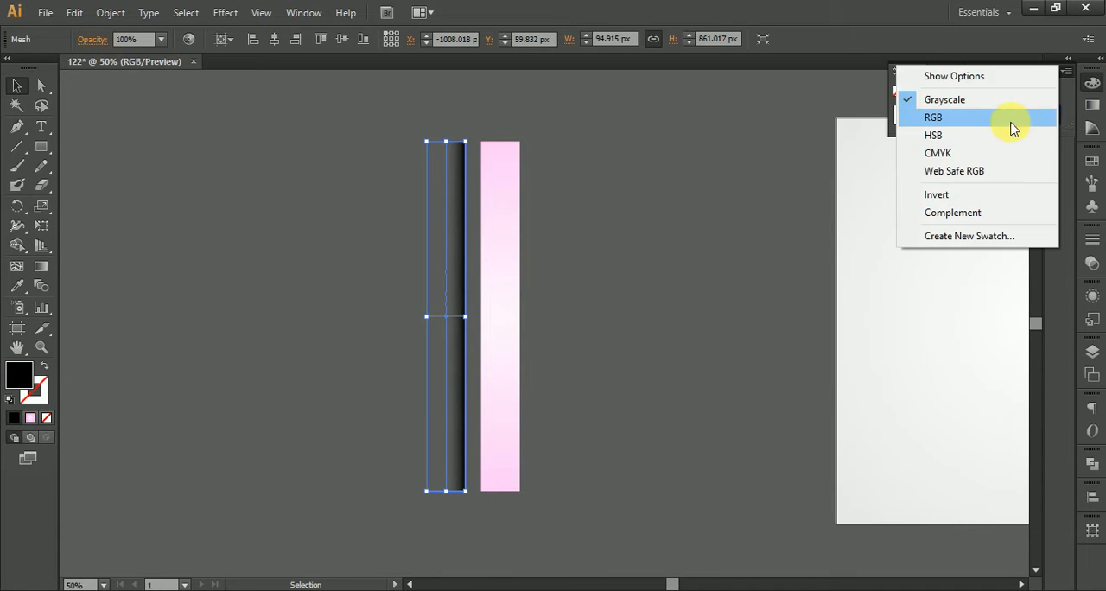
{"action": "left_click", "coordinate": [960, 118]}
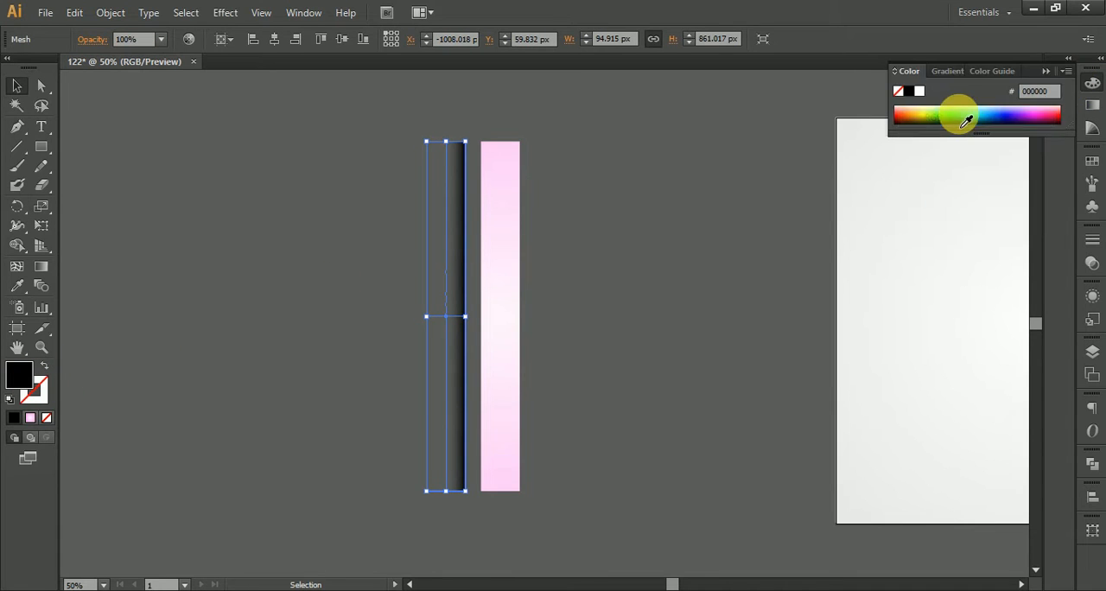
{"action": "left_click", "coordinate": [1053, 126]}
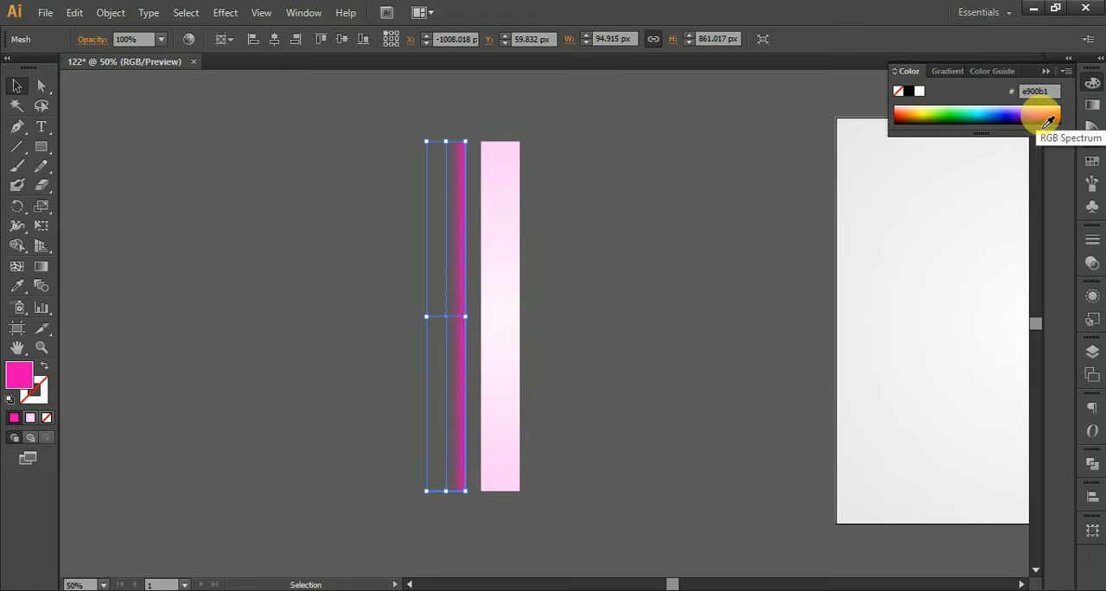
{"action": "left_click", "coordinate": [1042, 118]}
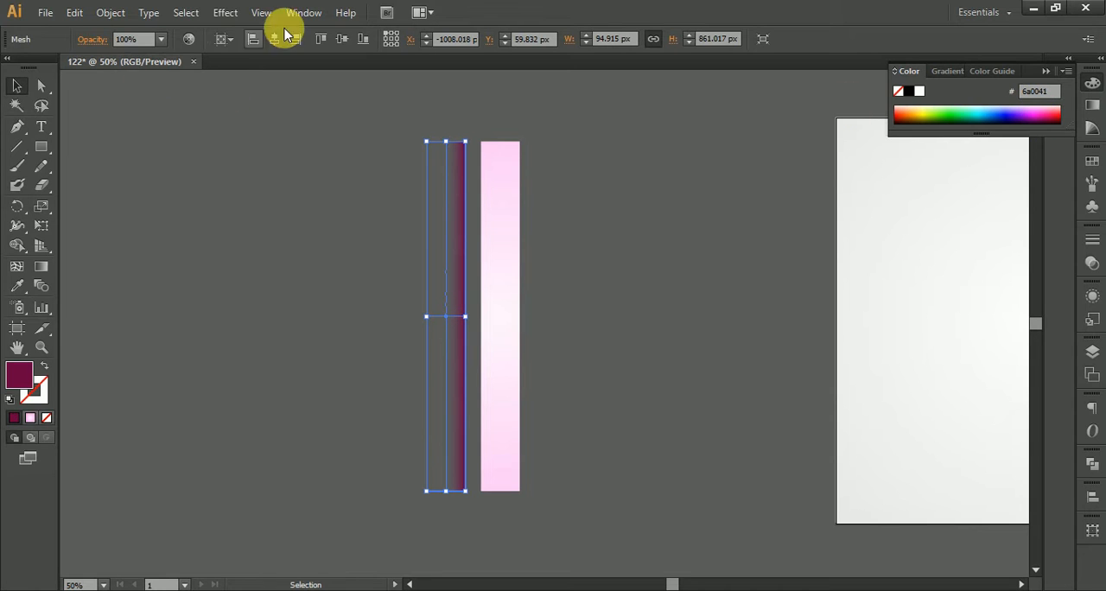
Step: Reduce the opacity of the whole dark magenta mesh strip to 30%
{"action": "left_click", "coordinate": [162, 40]}
{"action": "left_click", "coordinate": [186, 111]}
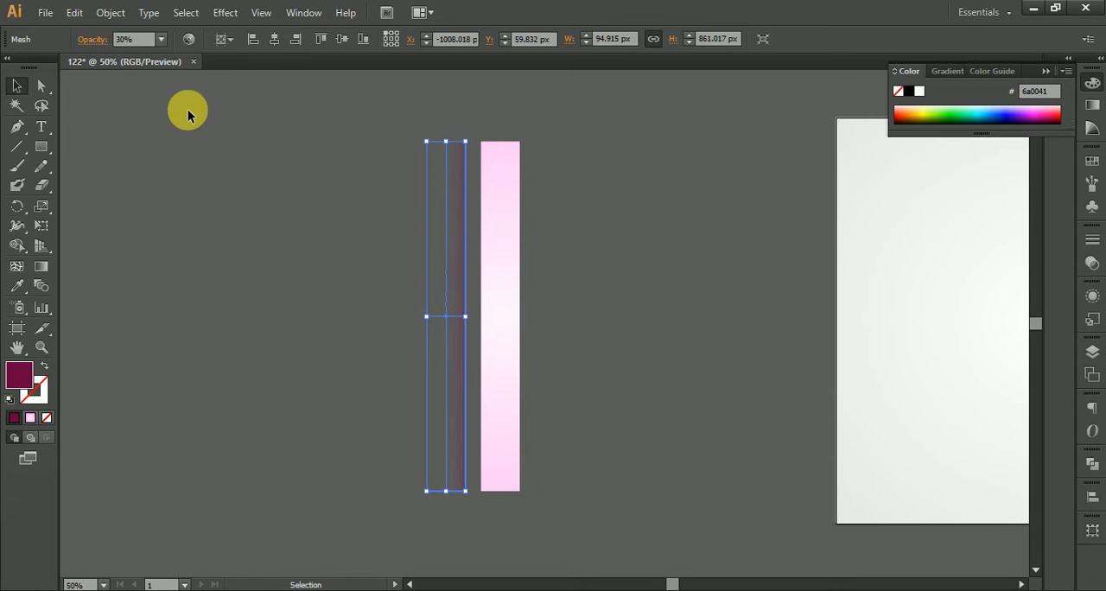
{"action": "left_click", "coordinate": [133, 119]}
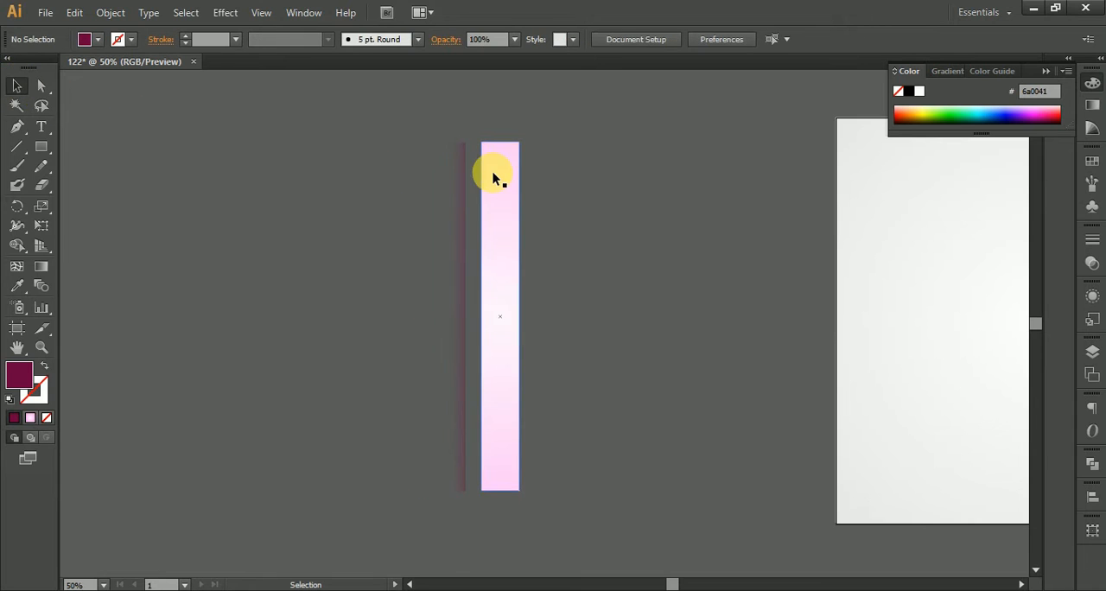
Step: Move the mesh shadow so its dark edge sits against the pink strip's left side
{"action": "scroll", "coordinate": [493, 173], "scroll_direction": "up", "scroll_amount": 2}
{"action": "left_click", "coordinate": [425, 177]}
{"action": "left_click_drag", "start_coordinate": [424, 182], "coordinate": [456, 181]}
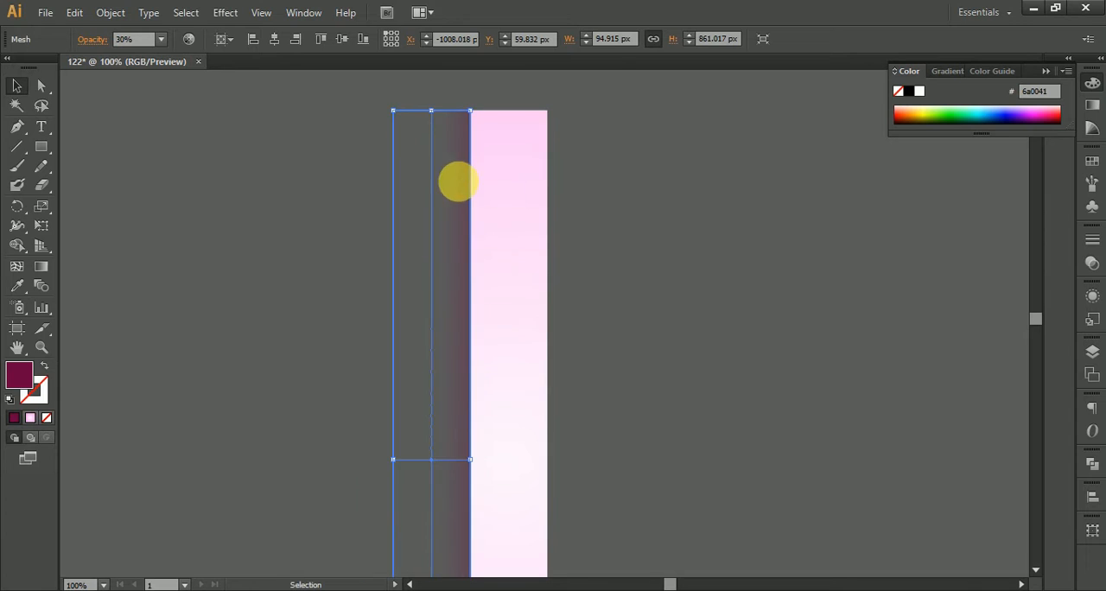
Step: Duplicate the mesh shadow, rotate the copy 180°, and fit its dark edge against the pink strip's right side, level with the top
{"action": "scroll", "coordinate": [518, 168], "scroll_direction": "down", "scroll_amount": 2}
{"action": "left_click_drag", "start_coordinate": [487, 254], "coordinate": [590, 237]}
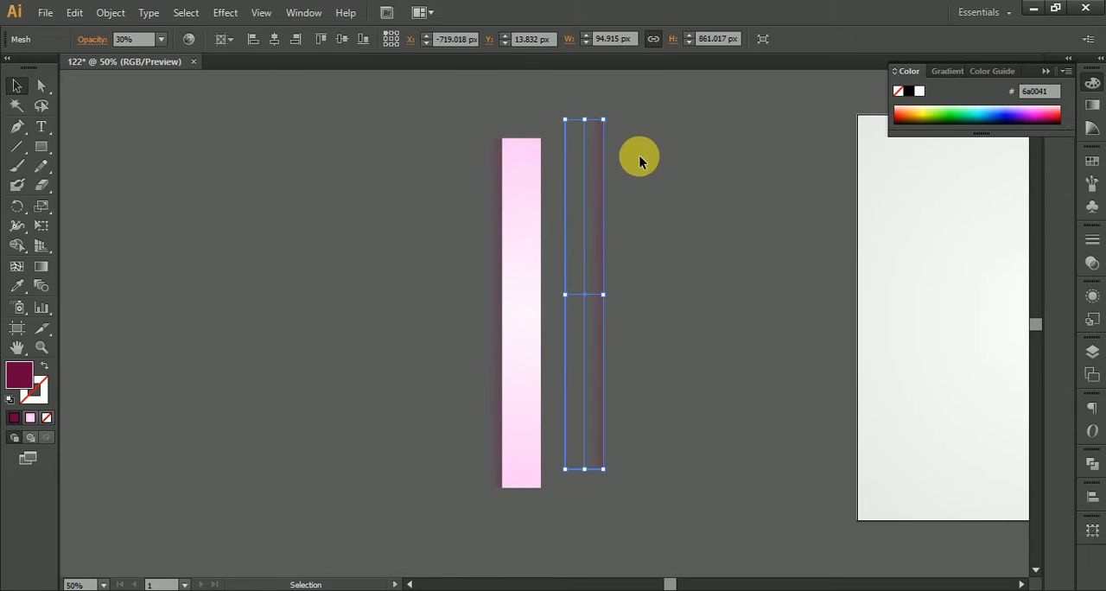
{"action": "left_click_drag", "start_coordinate": [611, 114], "coordinate": [548, 407]}
{"action": "left_click_drag", "start_coordinate": [583, 279], "coordinate": [557, 302]}
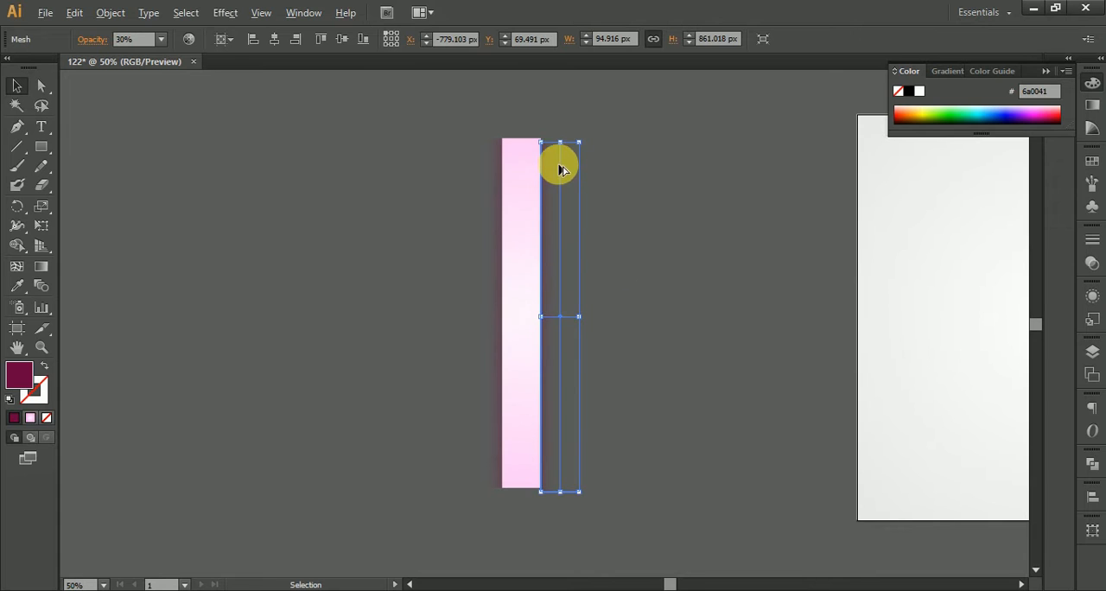
{"action": "scroll", "coordinate": [558, 166], "scroll_direction": "up", "scroll_amount": 6}
{"action": "left_click_drag", "start_coordinate": [494, 86], "coordinate": [513, 334]}
{"action": "scroll", "coordinate": [511, 328], "scroll_direction": "down", "scroll_amount": 6}
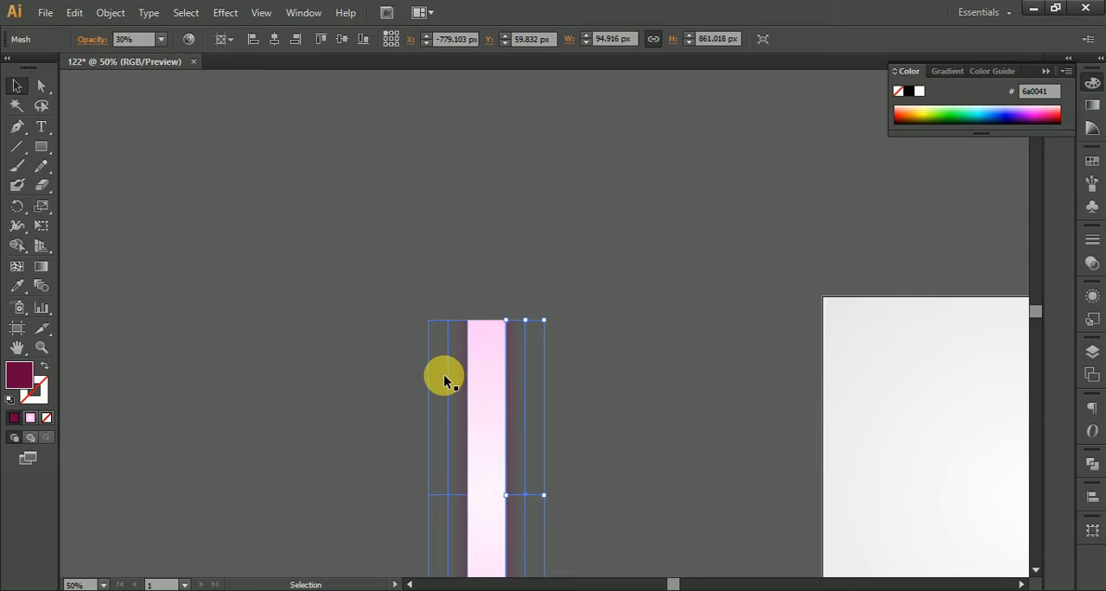
Step: Move both mesh shadows inward so their dark edges overlap the pink strip's sides
{"action": "scroll", "coordinate": [444, 377], "scroll_direction": "up", "scroll_amount": 3}
{"action": "left_click_drag", "start_coordinate": [473, 373], "coordinate": [486, 374]}
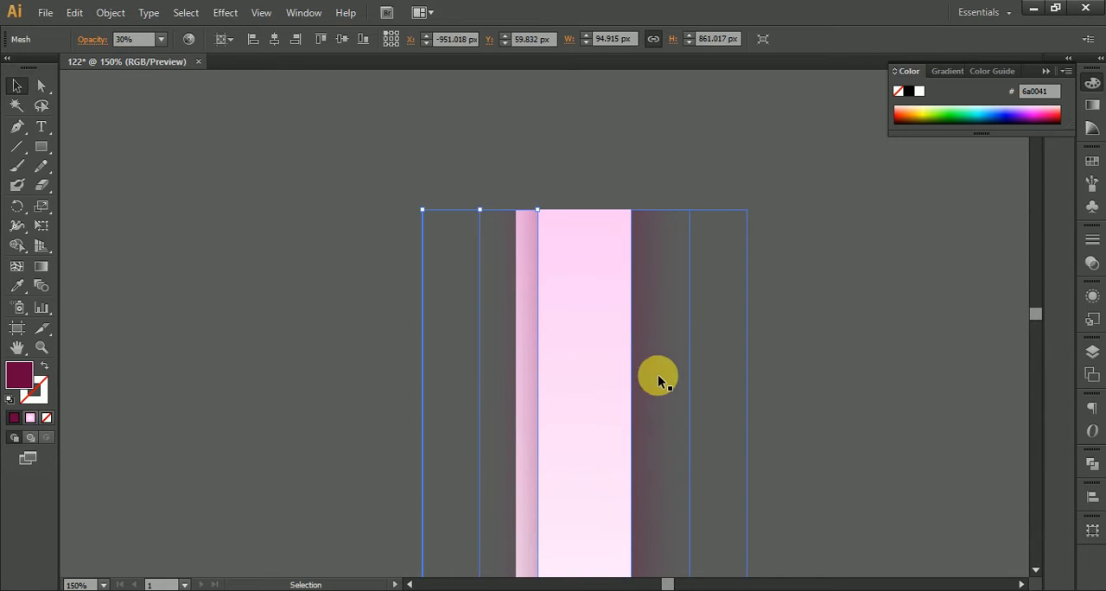
{"action": "mouse_move", "coordinate": [666, 373]}
{"action": "left_mouse_down"}
{"action": "mouse_move", "coordinate": [643, 380]}
{"action": "mouse_move", "coordinate": [660, 359]}
{"action": "left_mouse_up"}
{"action": "left_click", "coordinate": [820, 348]}
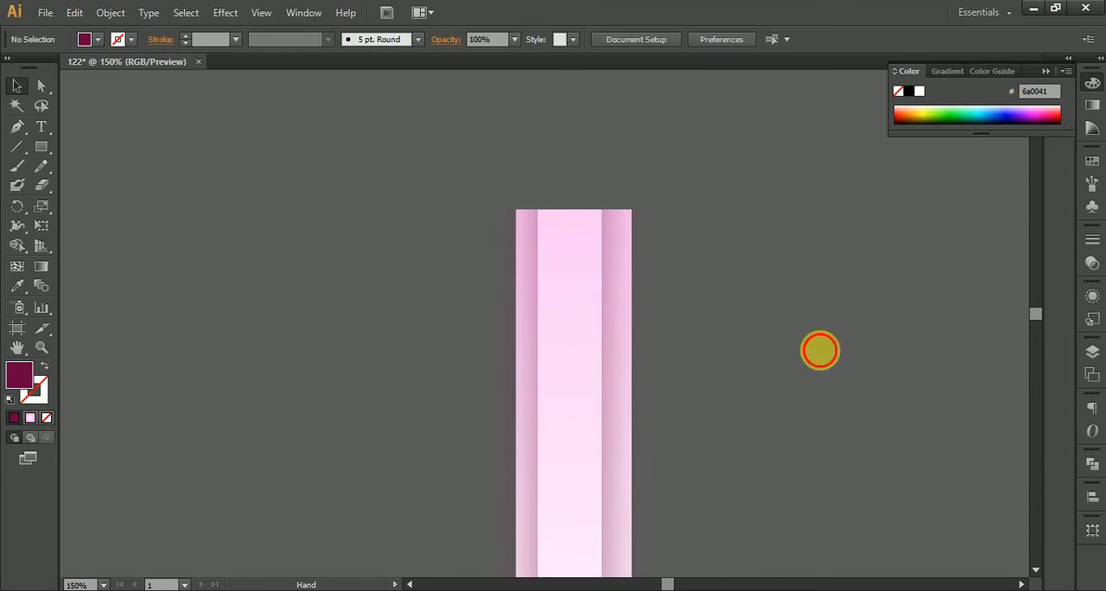
Step: Bring the pink strip to the front of both mesh shadows
{"action": "scroll", "coordinate": [718, 203], "scroll_direction": "right", "scroll_amount": 2}
{"action": "scroll", "coordinate": [718, 203], "scroll_direction": "down", "scroll_amount": 3}
{"action": "right_click", "coordinate": [642, 351]}
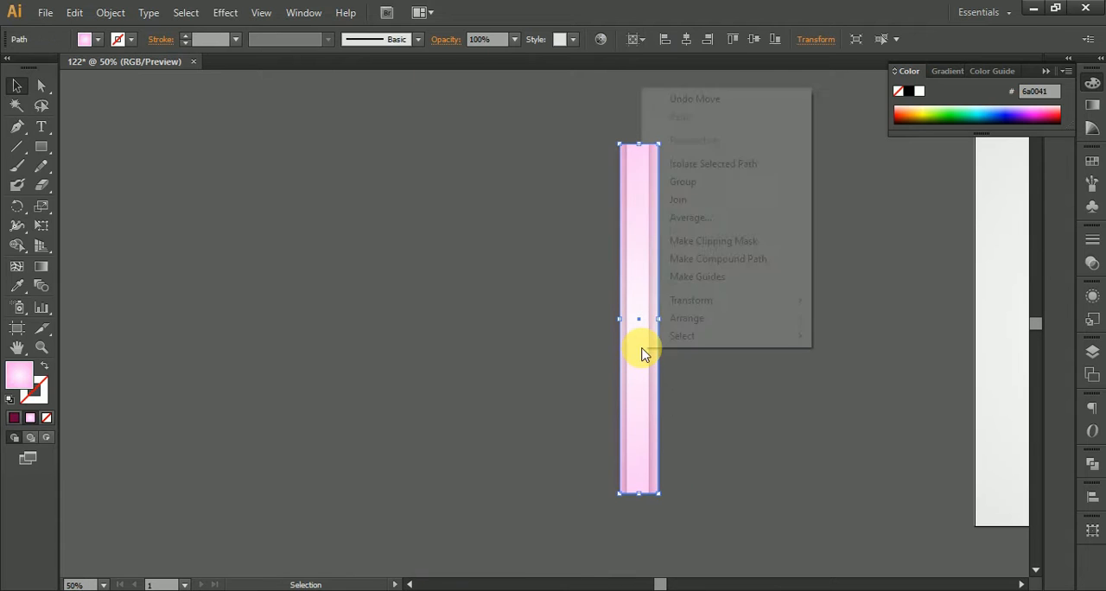
{"action": "mouse_move", "coordinate": [701, 327]}
{"action": "left_click", "coordinate": [830, 317]}
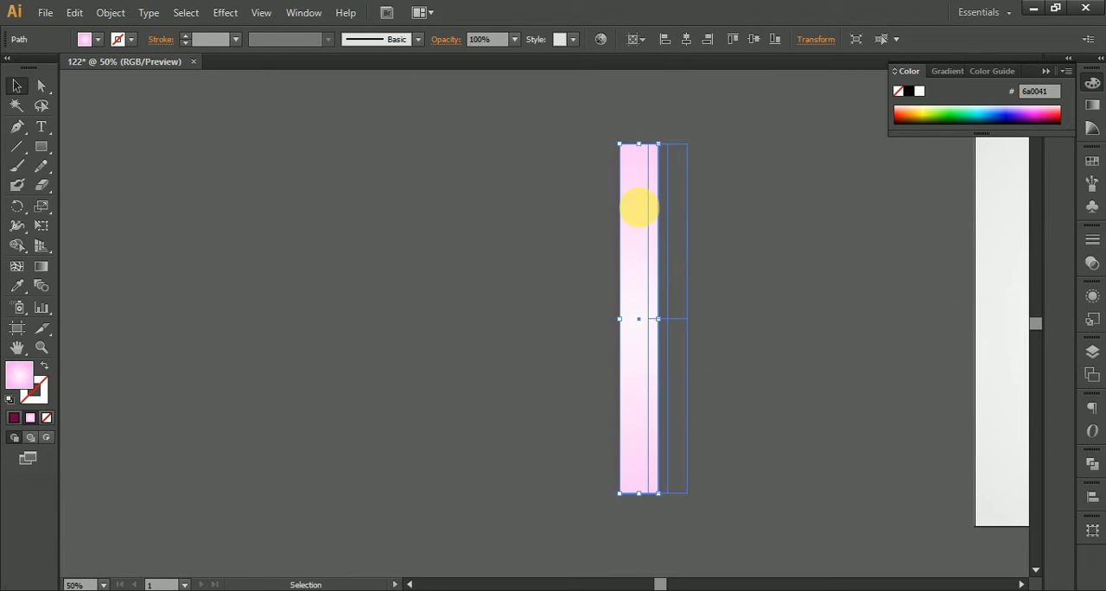
Step: Align the pink strip and both shadows to their common vertical centre
{"action": "left_click_drag", "start_coordinate": [582, 117], "coordinate": [743, 525]}
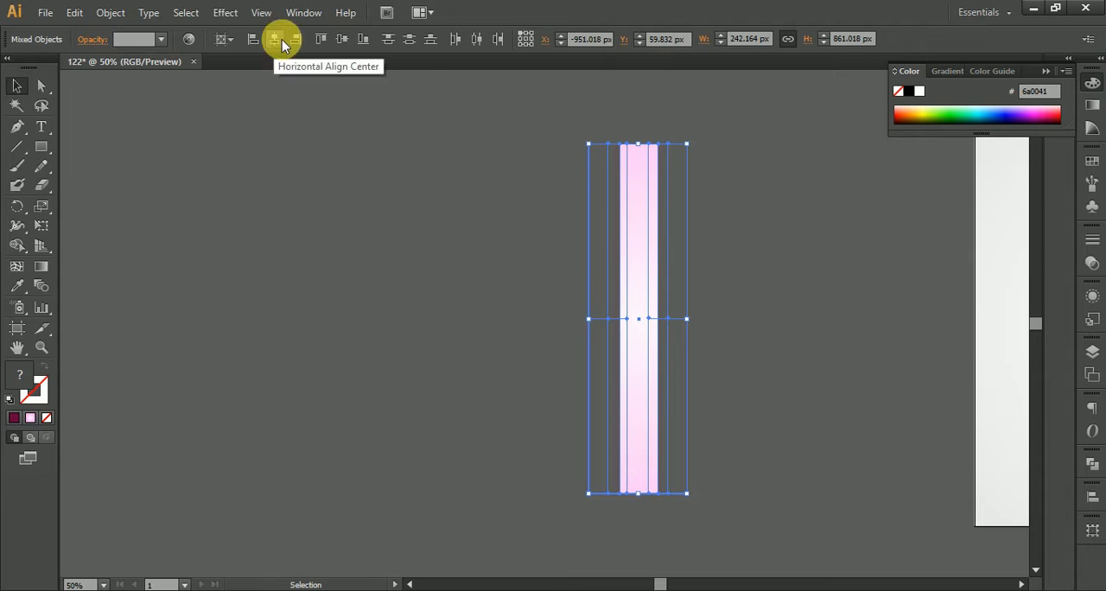
{"action": "left_click", "coordinate": [341, 40]}
{"action": "left_click", "coordinate": [927, 248]}
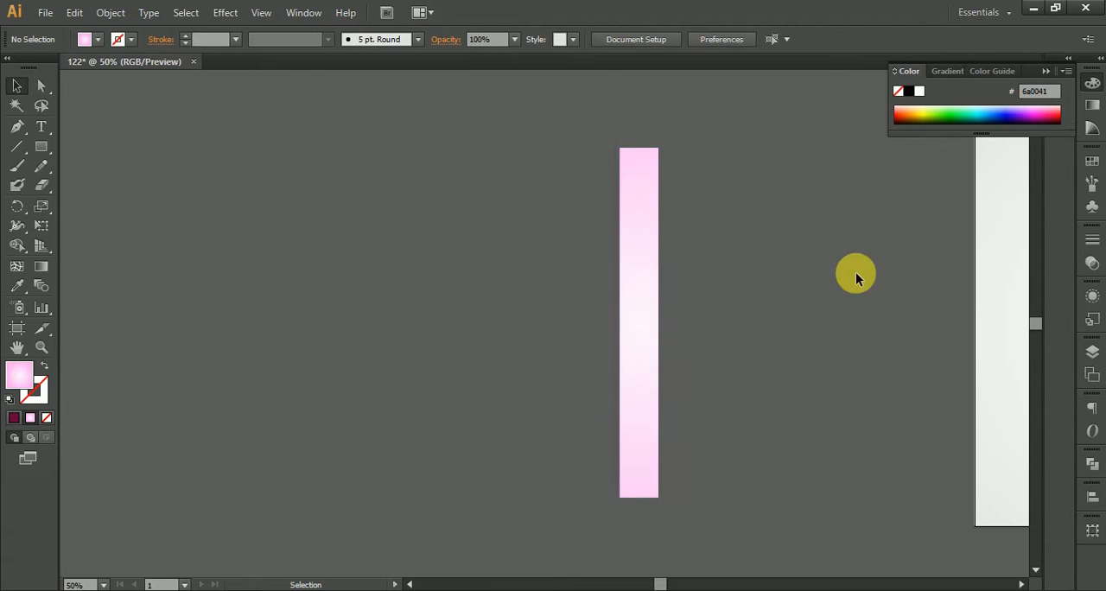
Step: Shift both mesh shadows outward so they show more beyond the pink strip's edges
{"action": "scroll", "coordinate": [643, 318], "scroll_direction": "up", "scroll_amount": 2}
{"action": "mouse_move", "coordinate": [582, 368]}
{"action": "left_mouse_down"}
{"action": "mouse_move", "coordinate": [565, 368]}
{"action": "mouse_move", "coordinate": [578, 364]}
{"action": "left_mouse_up"}
{"action": "left_click_drag", "start_coordinate": [677, 350], "coordinate": [699, 364]}
{"action": "scroll", "coordinate": [699, 364], "scroll_direction": "down", "scroll_amount": 3}
Step: Vertically centre the repositioned shadows with the pink strip and group all three objects
{"action": "left_click_drag", "start_coordinate": [593, 216], "coordinate": [795, 559]}
{"action": "left_click", "coordinate": [341, 40]}
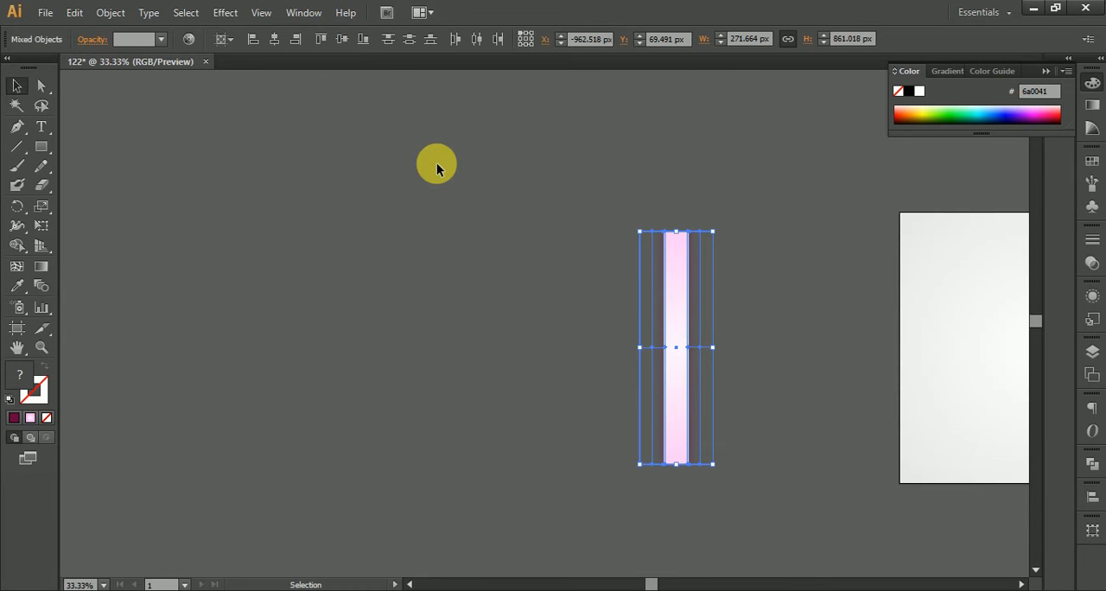
{"action": "key", "text": "ctrl+g"}
Step: Rotate the strip group about 45° clockwise and place it diagonally across the artboard's upper-left corner
{"action": "left_click_drag", "start_coordinate": [773, 245], "coordinate": [437, 203]}
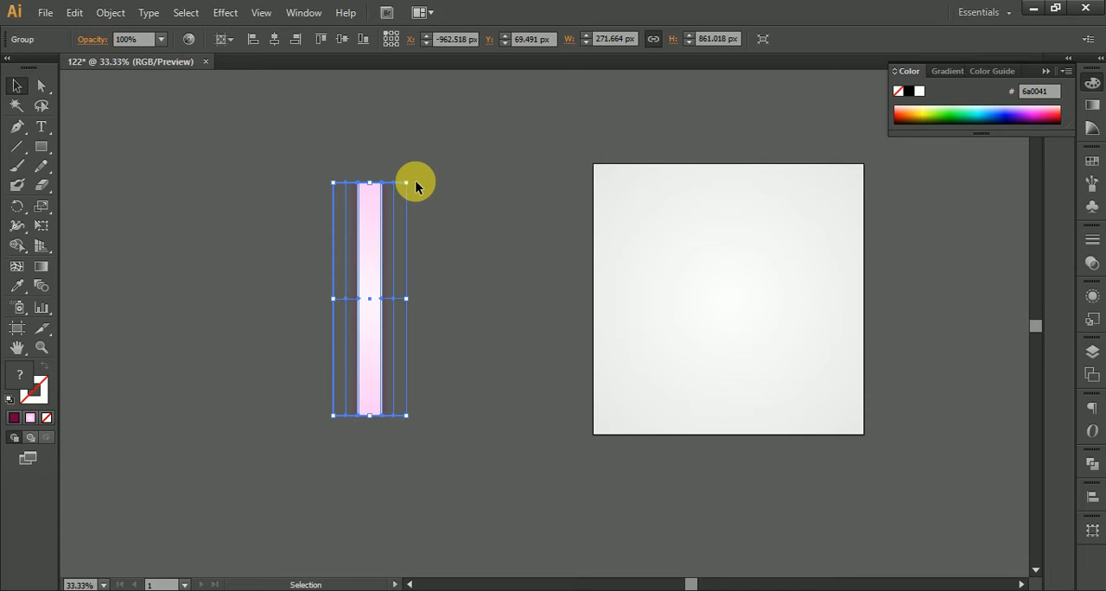
{"action": "left_click_drag", "start_coordinate": [410, 181], "coordinate": [622, 199]}
{"action": "left_click", "coordinate": [404, 226]}
{"action": "scroll", "coordinate": [404, 226], "scroll_direction": "up", "scroll_amount": 1}
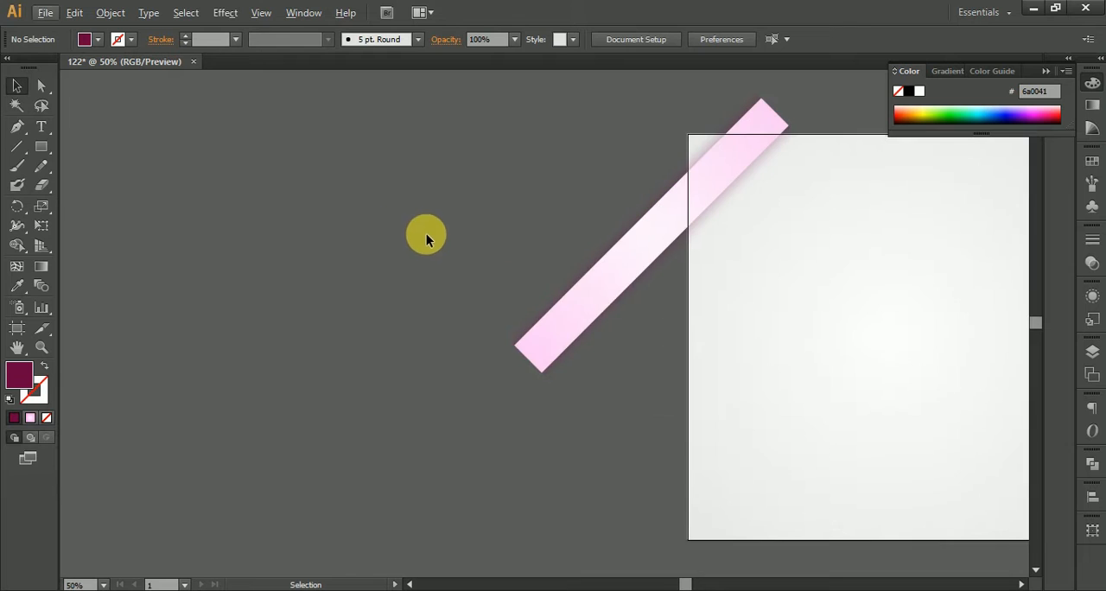
{"action": "left_click_drag", "start_coordinate": [425, 234], "coordinate": [210, 217]}
{"action": "left_click_drag", "start_coordinate": [377, 277], "coordinate": [383, 267]}
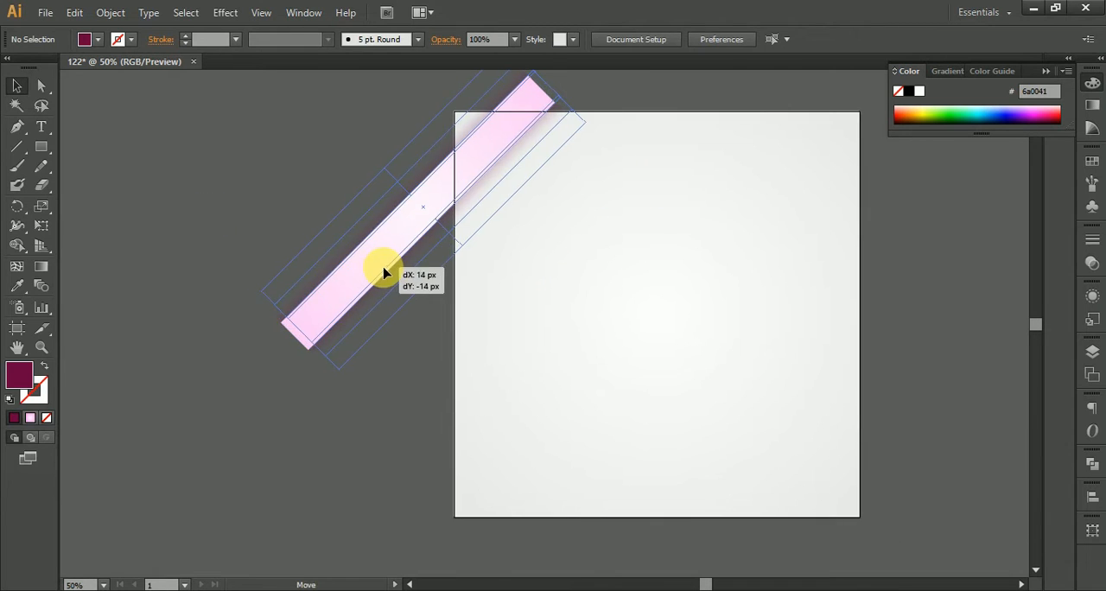
Step: Change the background square's outer radial gradient stop to light pink (ffafd7)
{"action": "left_click", "coordinate": [856, 186]}
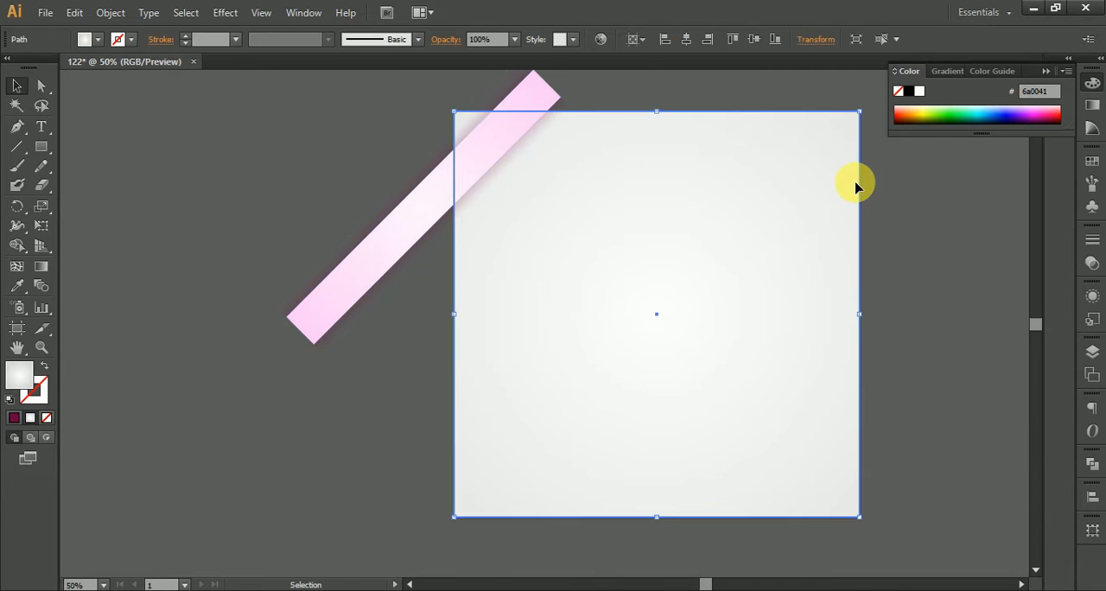
{"action": "left_click", "coordinate": [1098, 108]}
{"action": "double_click", "coordinate": [1046, 198]}
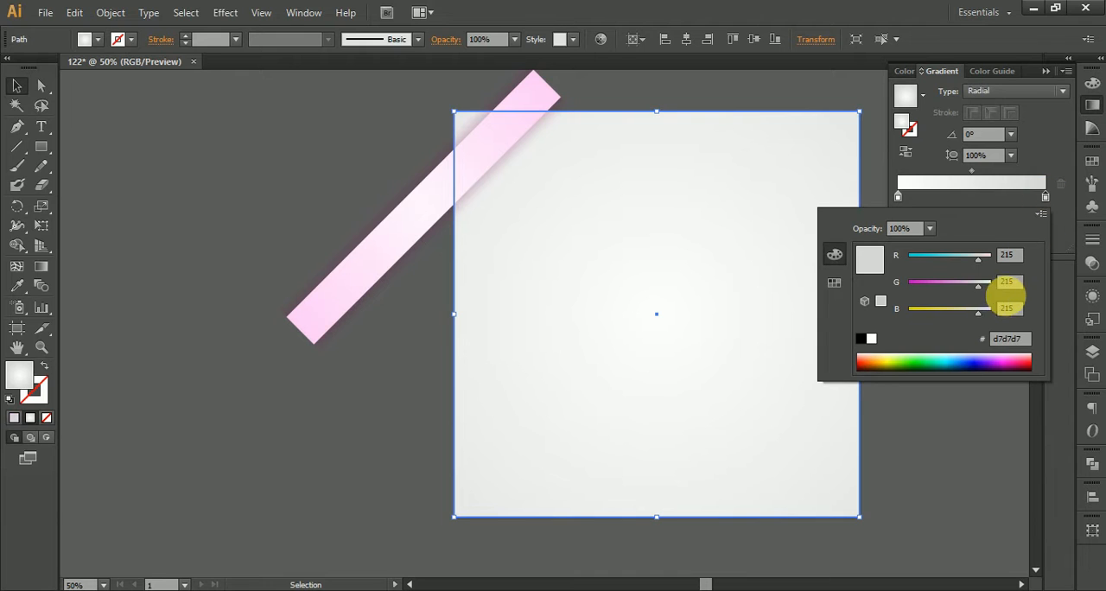
{"action": "left_click_drag", "start_coordinate": [971, 290], "coordinate": [969, 283]}
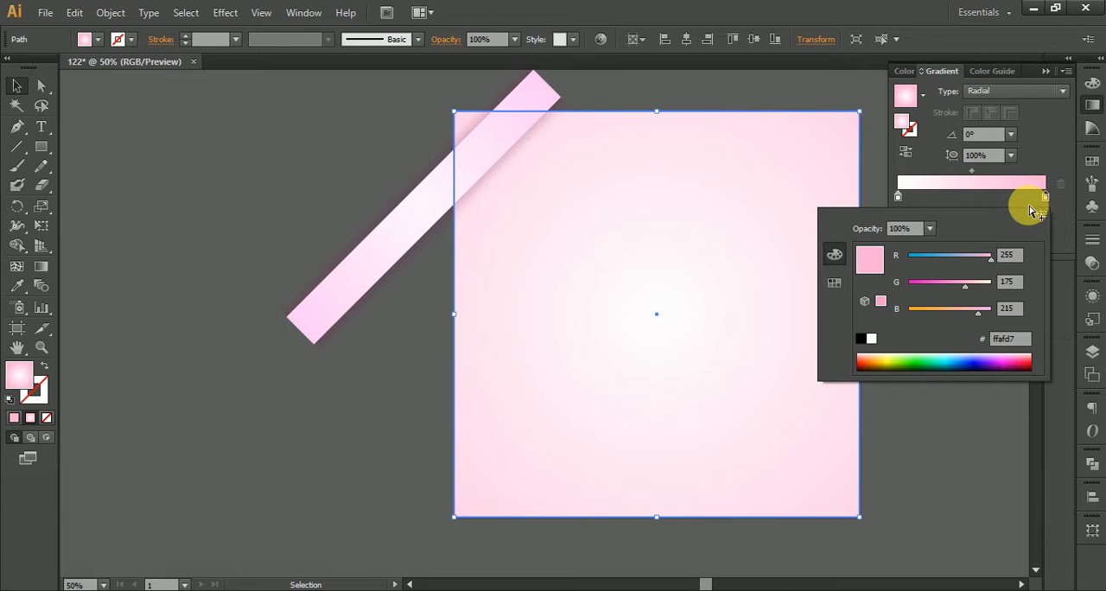
{"action": "left_click", "coordinate": [1053, 78]}
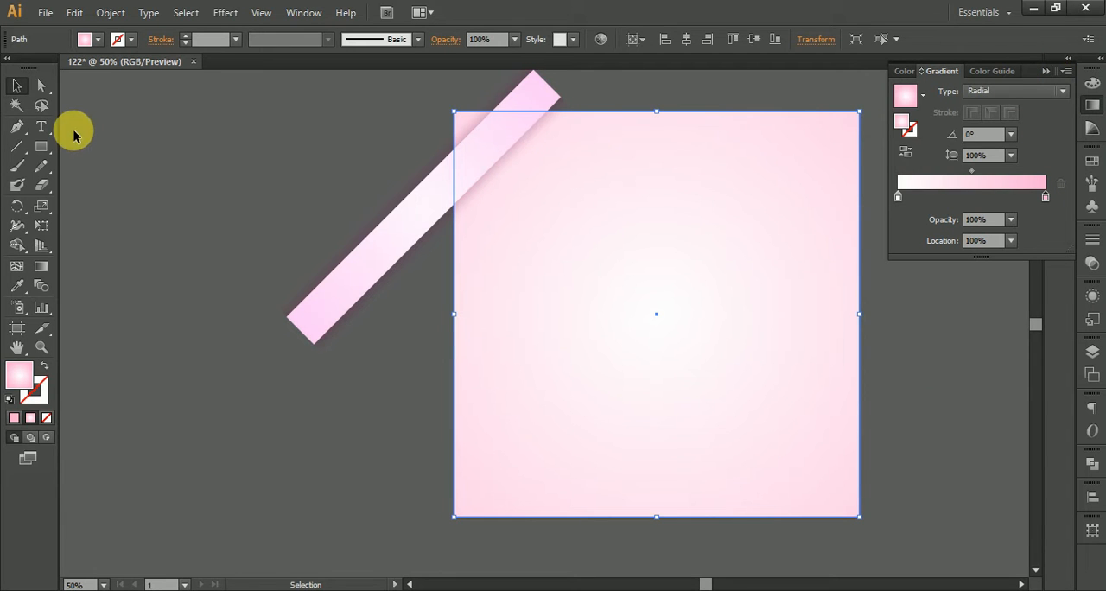
{"action": "left_click", "coordinate": [154, 156]}
Step: Duplicate the diagonal strip group, rotate the copy slightly steeper, and position it across the artboard's top edge
{"action": "left_click_drag", "start_coordinate": [411, 219], "coordinate": [406, 290]}
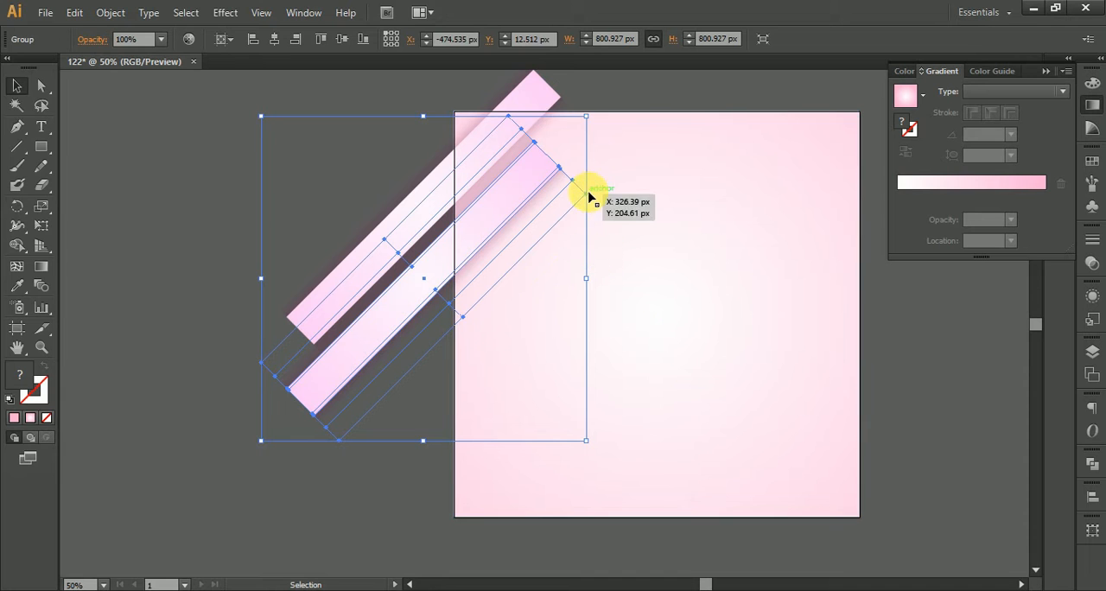
{"action": "left_click_drag", "start_coordinate": [596, 441], "coordinate": [489, 589]}
{"action": "left_click_drag", "start_coordinate": [433, 266], "coordinate": [377, 541]}
{"action": "left_click_drag", "start_coordinate": [458, 450], "coordinate": [675, 191]}
{"action": "left_click", "coordinate": [317, 230]}
{"action": "left_click", "coordinate": [529, 151]}
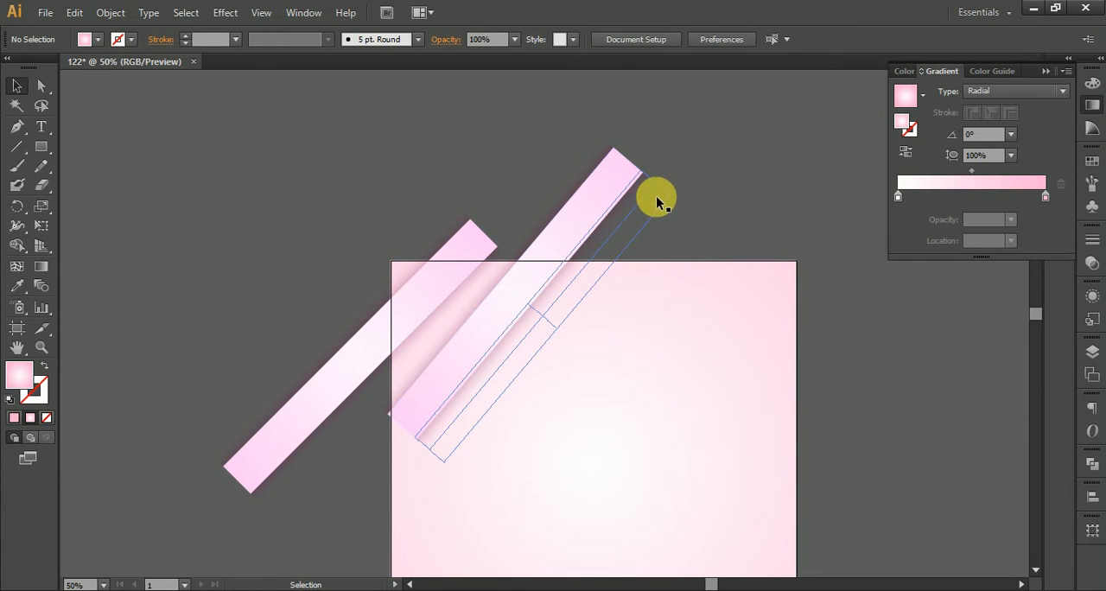
Step: Rotate the copied strip to a steeper angle and move it to overlap the first strip at the artboard's upper-left corner
{"action": "left_click", "coordinate": [633, 191]}
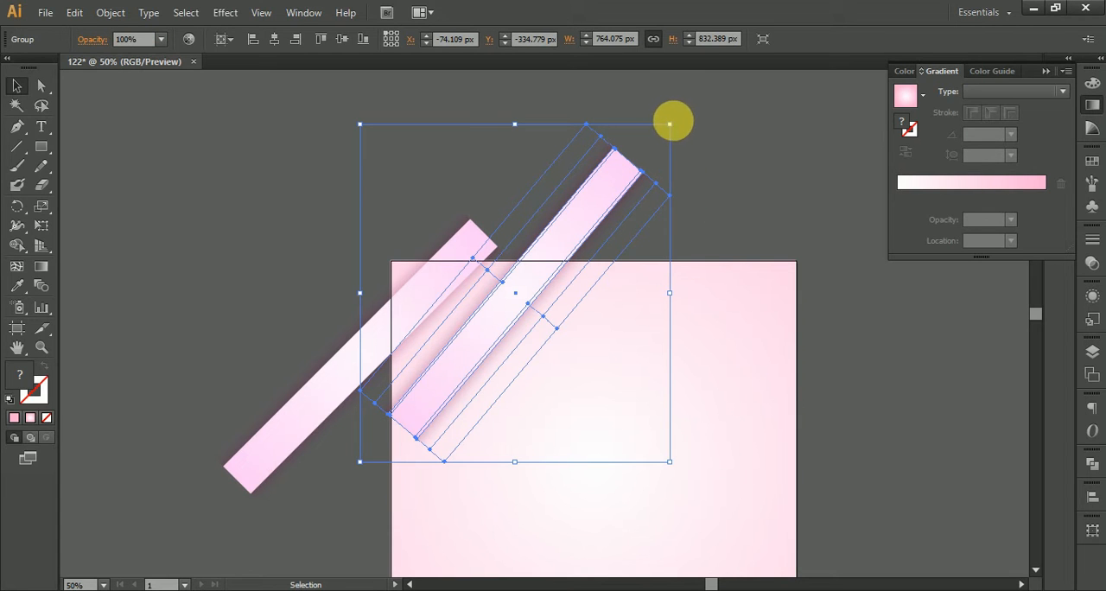
{"action": "left_click_drag", "start_coordinate": [679, 123], "coordinate": [637, 123]}
{"action": "left_click_drag", "start_coordinate": [622, 163], "coordinate": [459, 276]}
{"action": "left_click", "coordinate": [580, 173]}
{"action": "scroll", "coordinate": [414, 368], "scroll_direction": "up", "scroll_amount": 3}
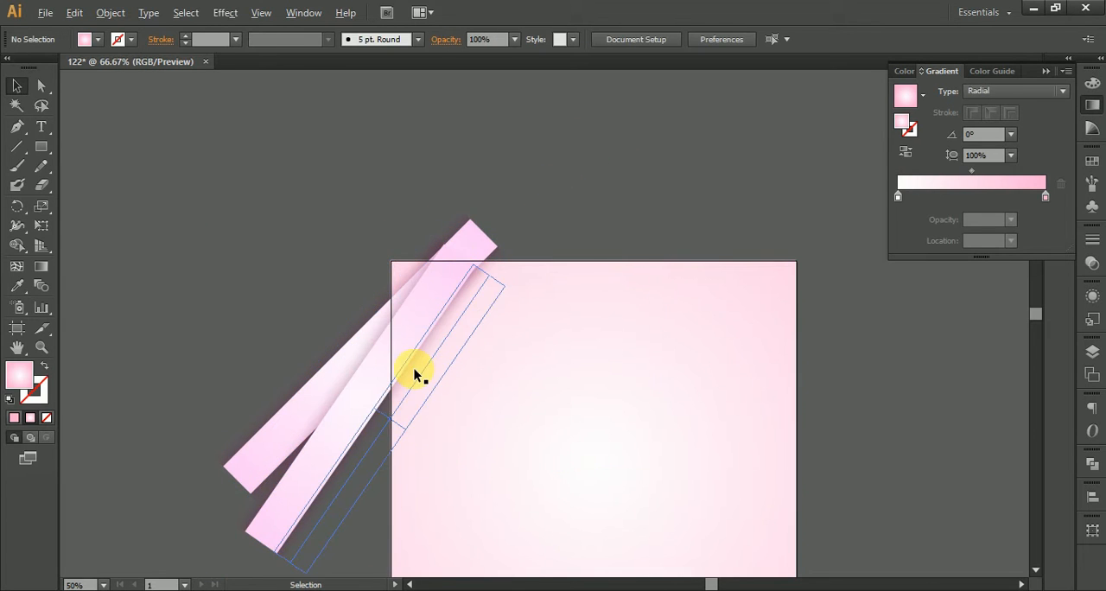
Step: Bring the 45° strip group to the front, above the steeper strip at the artboard's upper-left corner
{"action": "left_click", "coordinate": [447, 218]}
{"action": "left_click_drag", "start_coordinate": [454, 192], "coordinate": [422, 347]}
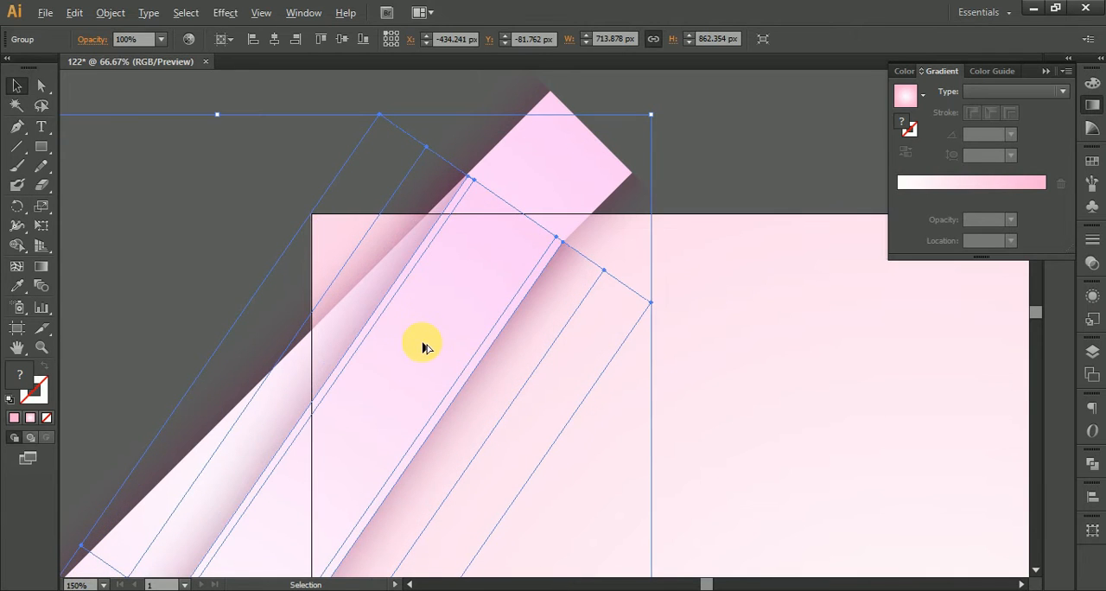
{"action": "scroll", "coordinate": [422, 344], "scroll_direction": "down", "scroll_amount": 3}
{"action": "left_click_drag", "start_coordinate": [304, 439], "coordinate": [430, 275]}
{"action": "right_click", "coordinate": [368, 337]}
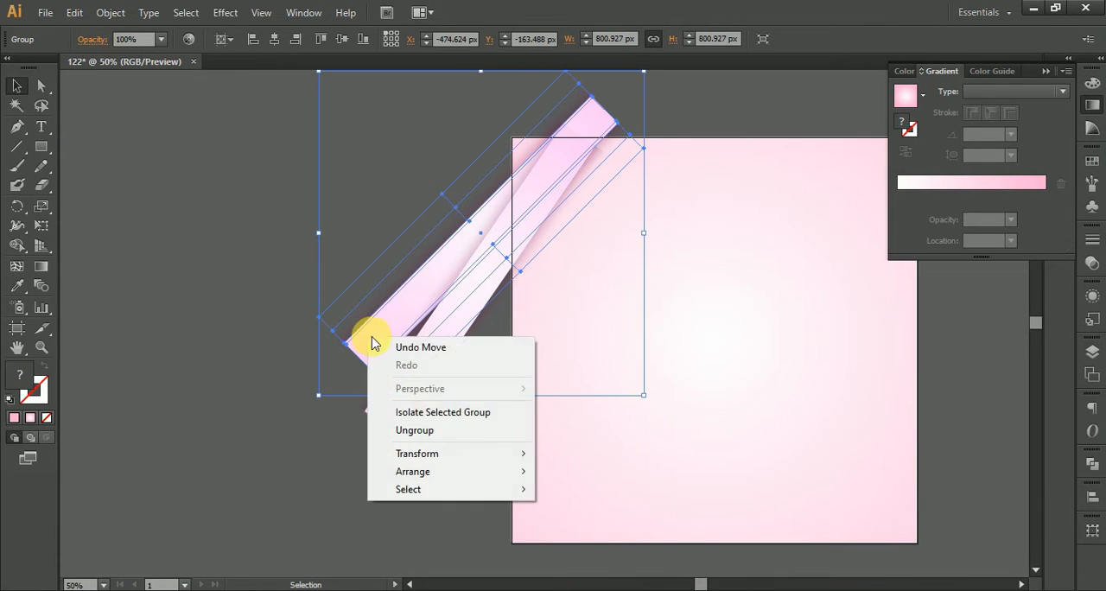
{"action": "mouse_move", "coordinate": [462, 471]}
{"action": "left_click", "coordinate": [562, 472]}
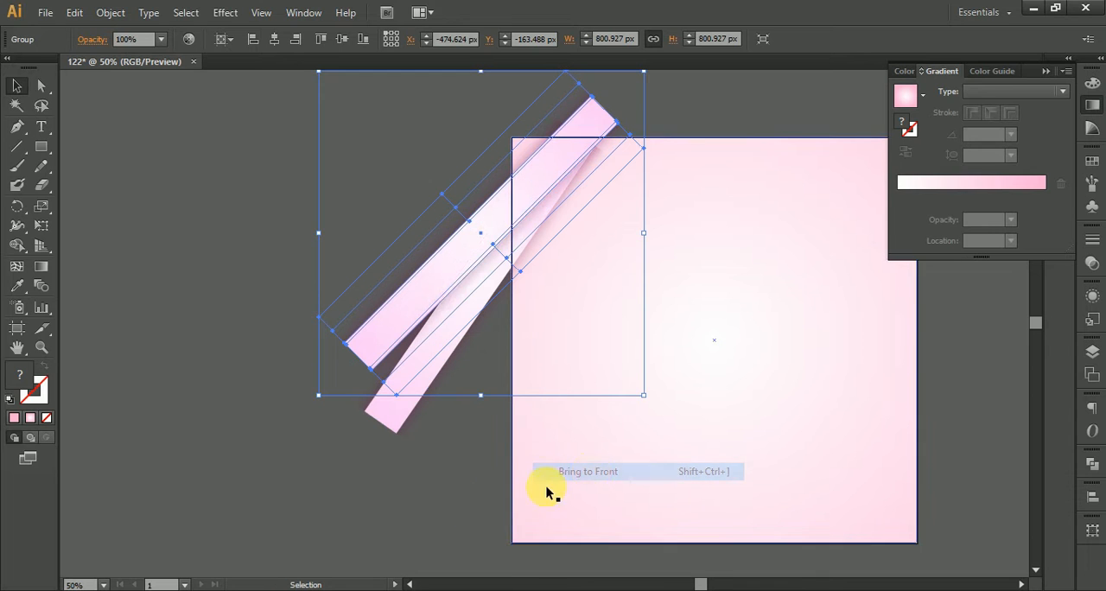
Step: Move the steeper strip so its upper end tucks under the front strip's upper end, forming a narrow V shape
{"action": "left_click", "coordinate": [406, 447]}
{"action": "scroll", "coordinate": [571, 180], "scroll_direction": "up", "scroll_amount": 4}
{"action": "mouse_move", "coordinate": [571, 180]}
{"action": "left_mouse_down"}
{"action": "mouse_move", "coordinate": [412, 481]}
{"action": "mouse_move", "coordinate": [562, 175]}
{"action": "left_mouse_up"}
{"action": "scroll", "coordinate": [380, 495], "scroll_direction": "down", "scroll_amount": 3}
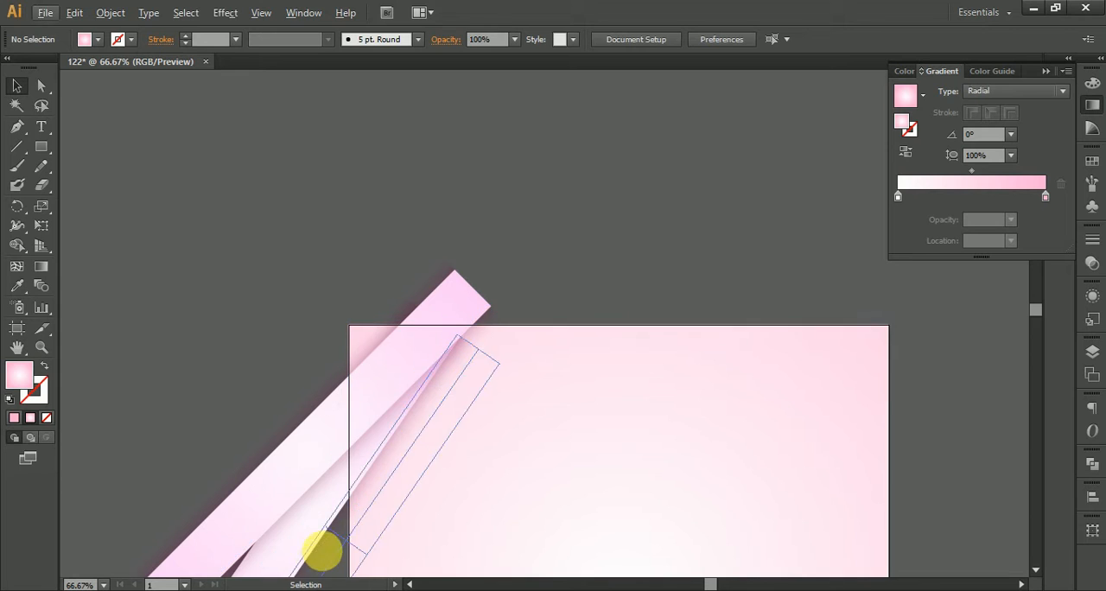
{"action": "left_click_drag", "start_coordinate": [323, 547], "coordinate": [358, 390]}
{"action": "left_click", "coordinate": [269, 484]}
{"action": "left_click_drag", "start_coordinate": [270, 484], "coordinate": [296, 450]}
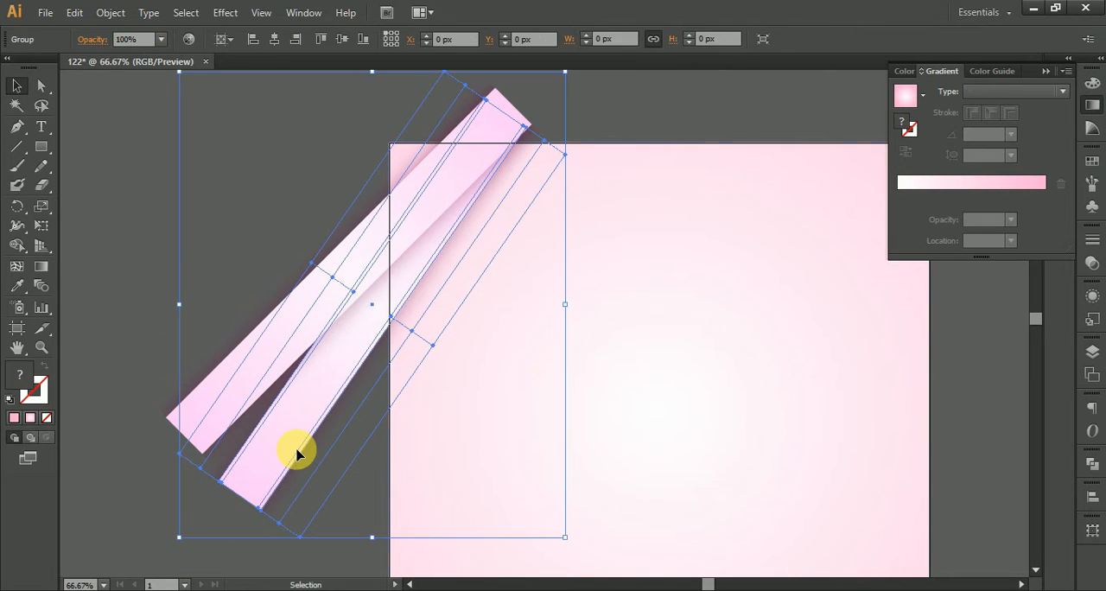
{"action": "left_click", "coordinate": [674, 96]}
{"action": "left_click_drag", "start_coordinate": [674, 97], "coordinate": [642, 49]}
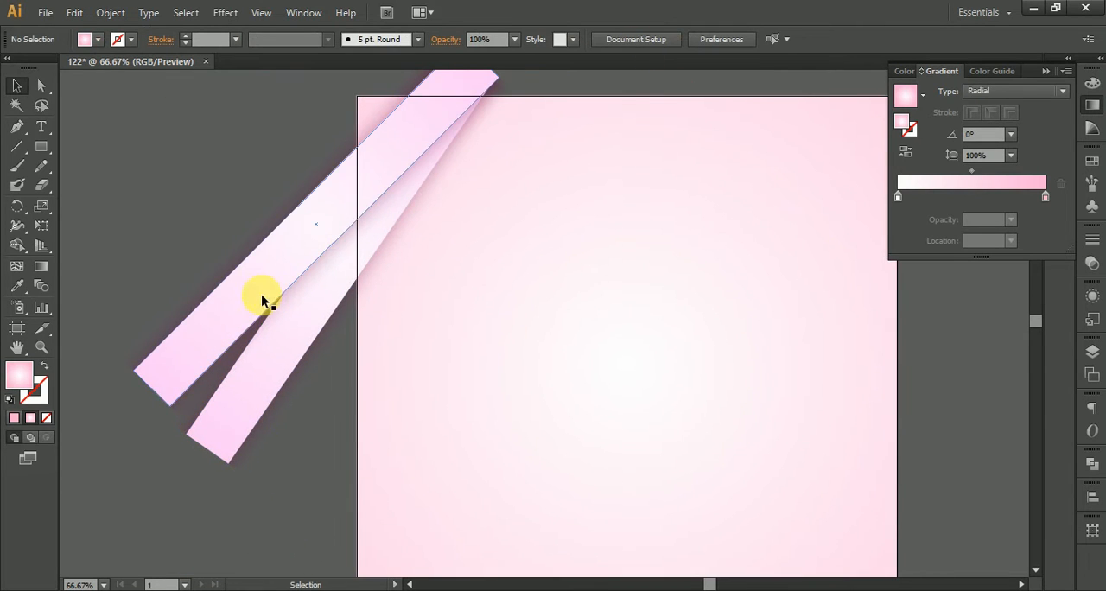
Step: Duplicate both overlapping strips and place the copy diagonally across the artboard's lower-right corner
{"action": "left_click", "coordinate": [259, 366]}
{"action": "left_click_drag", "start_coordinate": [266, 386], "coordinate": [372, 279]}
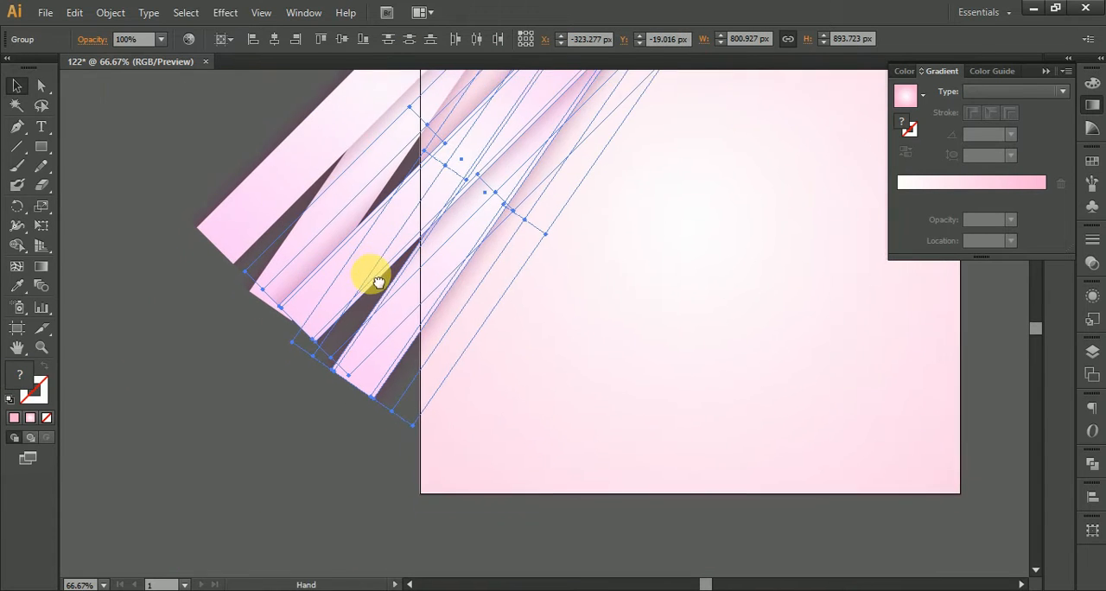
{"action": "left_click_drag", "start_coordinate": [460, 292], "coordinate": [779, 477]}
{"action": "left_click_drag", "start_coordinate": [793, 432], "coordinate": [415, 427]}
{"action": "left_click", "coordinate": [644, 449]}
{"action": "left_click_drag", "start_coordinate": [599, 457], "coordinate": [652, 445]}
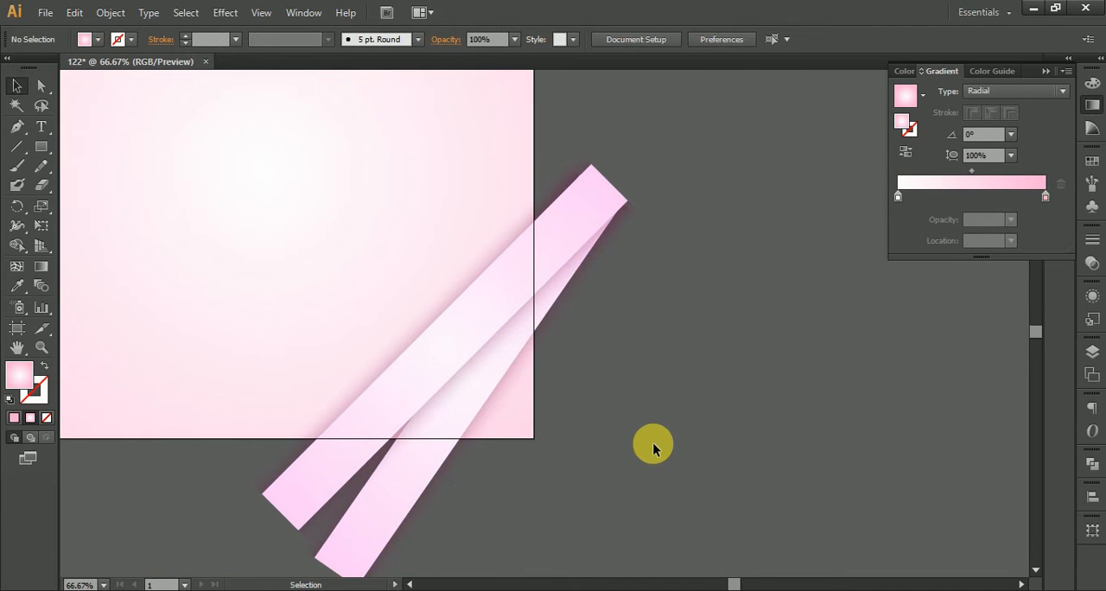
{"action": "scroll", "coordinate": [649, 445], "scroll_direction": "down", "scroll_amount": 2}
{"action": "left_click_drag", "start_coordinate": [666, 375], "coordinate": [688, 430]}
Step: Group the two strips at the upper-left corner as one pair and the two at the lower-right corner as another
{"action": "left_click", "coordinate": [231, 377]}
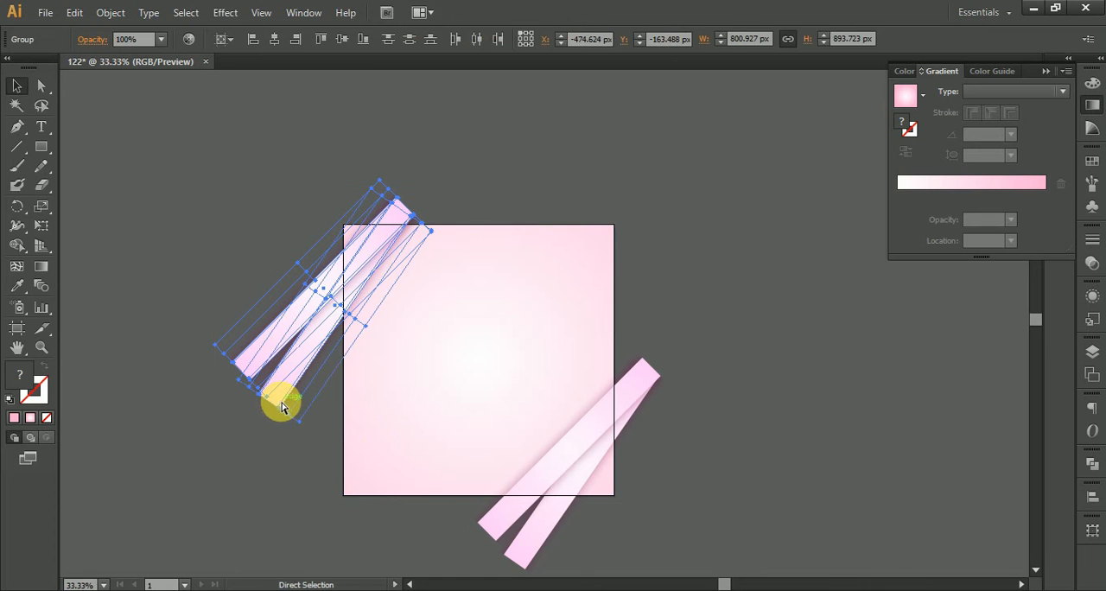
{"action": "left_click", "coordinate": [605, 410]}
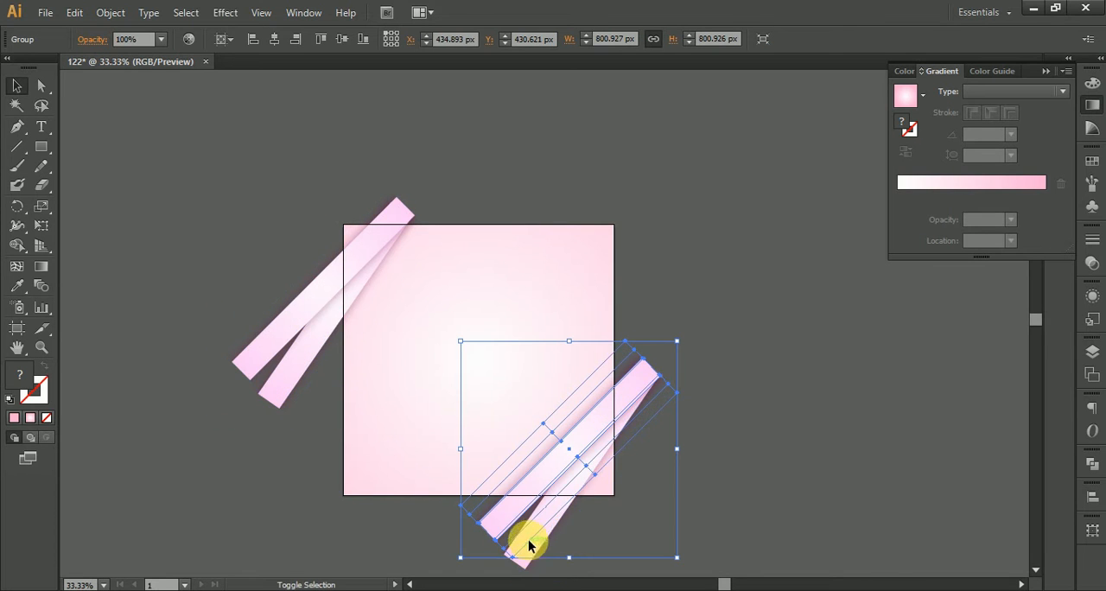
{"action": "left_click_drag", "start_coordinate": [562, 529], "coordinate": [692, 254]}
{"action": "key", "text": "ctrl+z"}
{"action": "left_click", "coordinate": [641, 375], "text": "shift"}
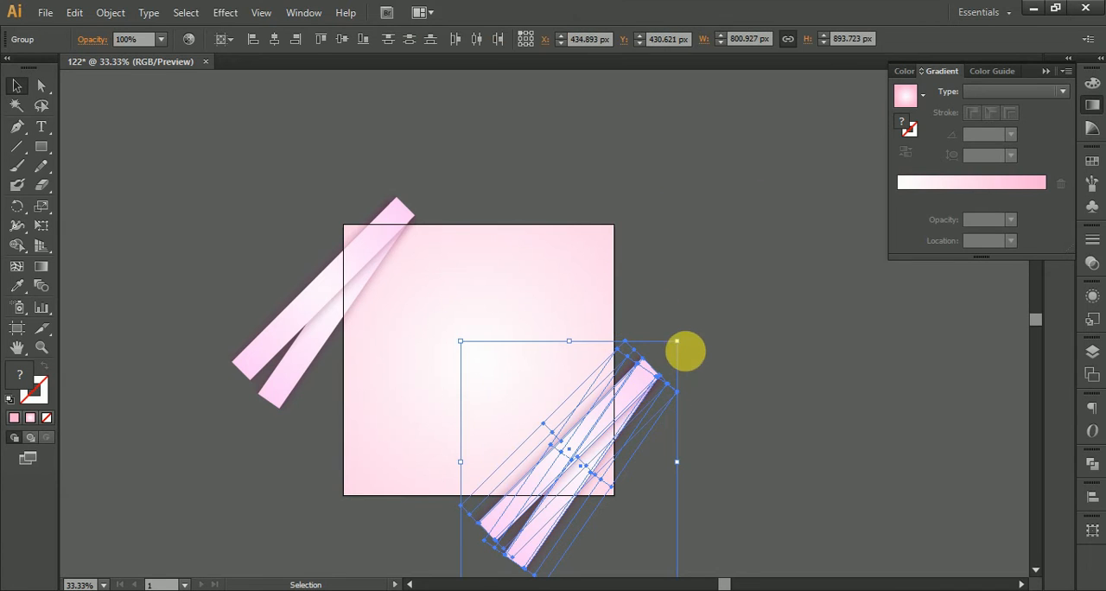
{"action": "key", "text": "v"}
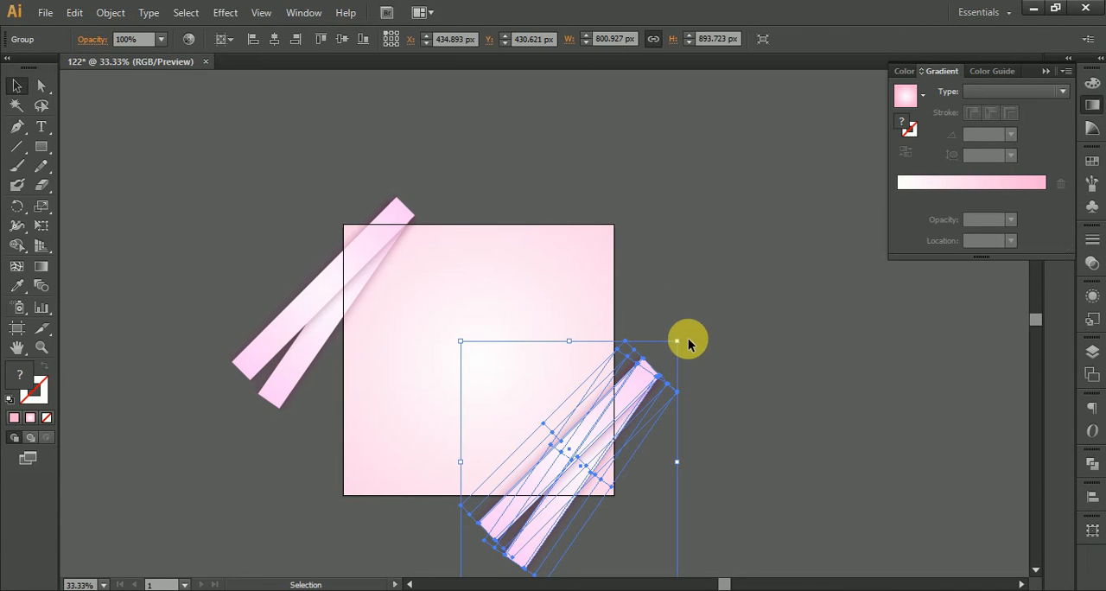
Step: Make two more copies of the strip pair, one across the artboard's upper-right corner and one across its lower-left edge
{"action": "left_click_drag", "start_coordinate": [687, 342], "coordinate": [605, 533]}
{"action": "left_click_drag", "start_coordinate": [622, 416], "coordinate": [598, 231]}
{"action": "left_click", "coordinate": [667, 302]}
{"action": "left_click_drag", "start_coordinate": [686, 365], "coordinate": [789, 200]}
{"action": "left_click_drag", "start_coordinate": [657, 117], "coordinate": [503, 292]}
{"action": "left_click", "coordinate": [877, 326]}
{"action": "left_click_drag", "start_coordinate": [827, 328], "coordinate": [803, 444]}
Step: Rotate the lower-left strip pair about 180° and move it against the lower end of the upper-right pair
{"action": "left_click", "coordinate": [486, 391]}
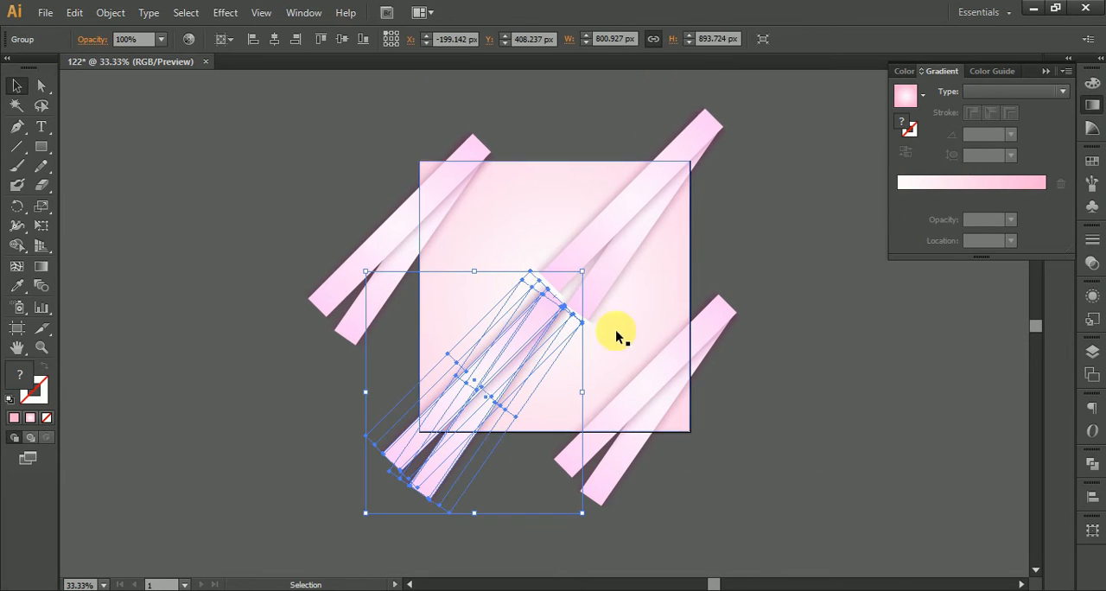
{"action": "left_click_drag", "start_coordinate": [595, 270], "coordinate": [389, 465]}
{"action": "left_click", "coordinate": [810, 248]}
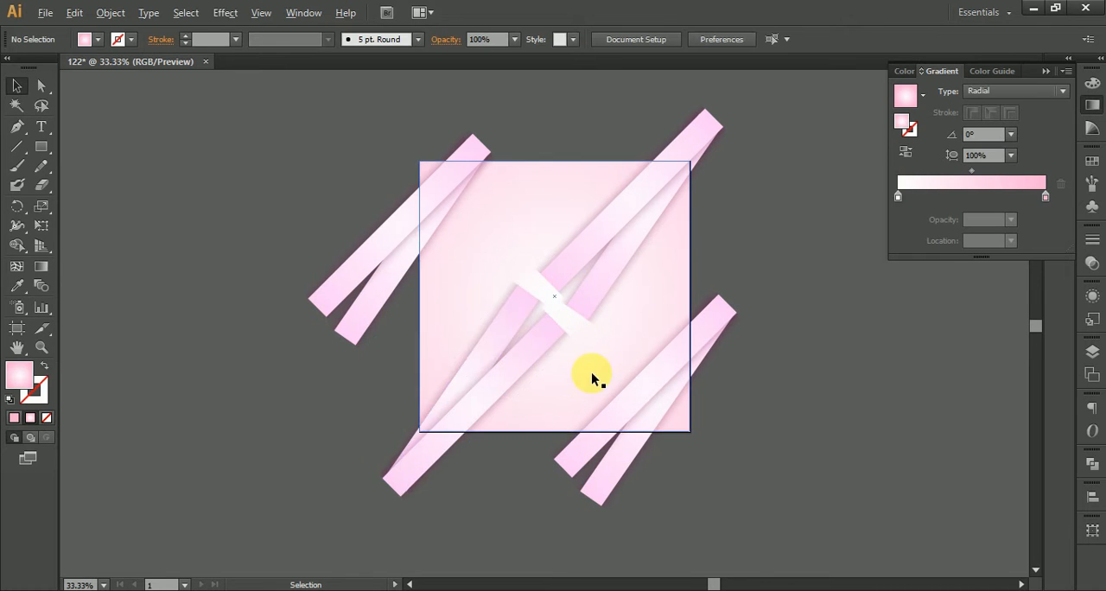
{"action": "scroll", "coordinate": [593, 376], "scroll_direction": "up", "scroll_amount": 2}
{"action": "left_click_drag", "start_coordinate": [430, 363], "coordinate": [469, 344]}
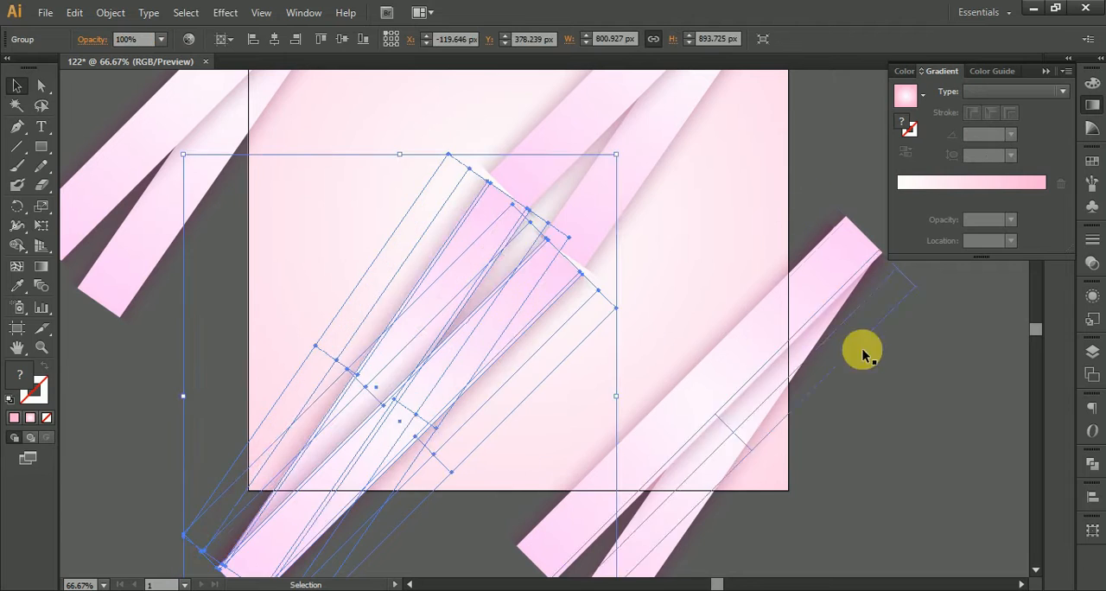
{"action": "left_click", "coordinate": [861, 350]}
{"action": "left_click_drag", "start_coordinate": [941, 450], "coordinate": [858, 497]}
Step: Move the rotated strip pair beside the pair at the artboard's lower-right corner
{"action": "left_click_drag", "start_coordinate": [328, 467], "coordinate": [571, 489]}
{"action": "left_click", "coordinate": [894, 497]}
{"action": "left_click_drag", "start_coordinate": [899, 484], "coordinate": [877, 383]}
{"action": "left_click_drag", "start_coordinate": [579, 371], "coordinate": [610, 250]}
{"action": "left_click", "coordinate": [835, 391]}
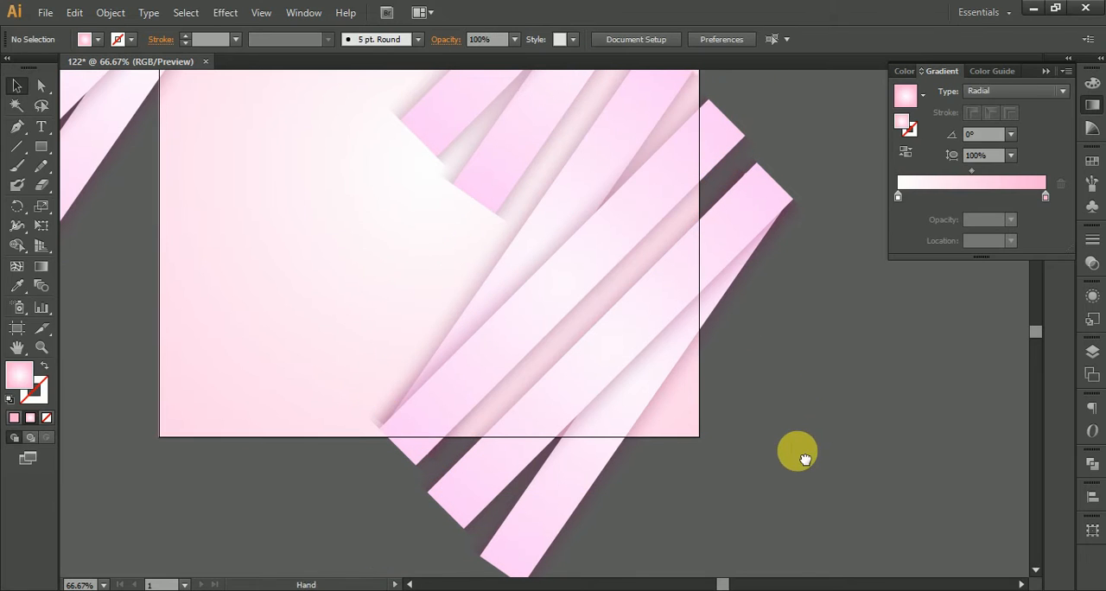
Step: Enlarge the rotated strip pair to about 1173 × 1309 px and position it partly over the lower-right pair
{"action": "left_click_drag", "start_coordinate": [804, 458], "coordinate": [775, 475]}
{"action": "key", "text": "ctrl+z"}
{"action": "left_click_drag", "start_coordinate": [551, 377], "coordinate": [595, 413]}
{"action": "left_click_drag", "start_coordinate": [723, 181], "coordinate": [827, 45]}
{"action": "left_click_drag", "start_coordinate": [698, 411], "coordinate": [695, 208]}
{"action": "left_click_drag", "start_coordinate": [534, 314], "coordinate": [512, 273]}
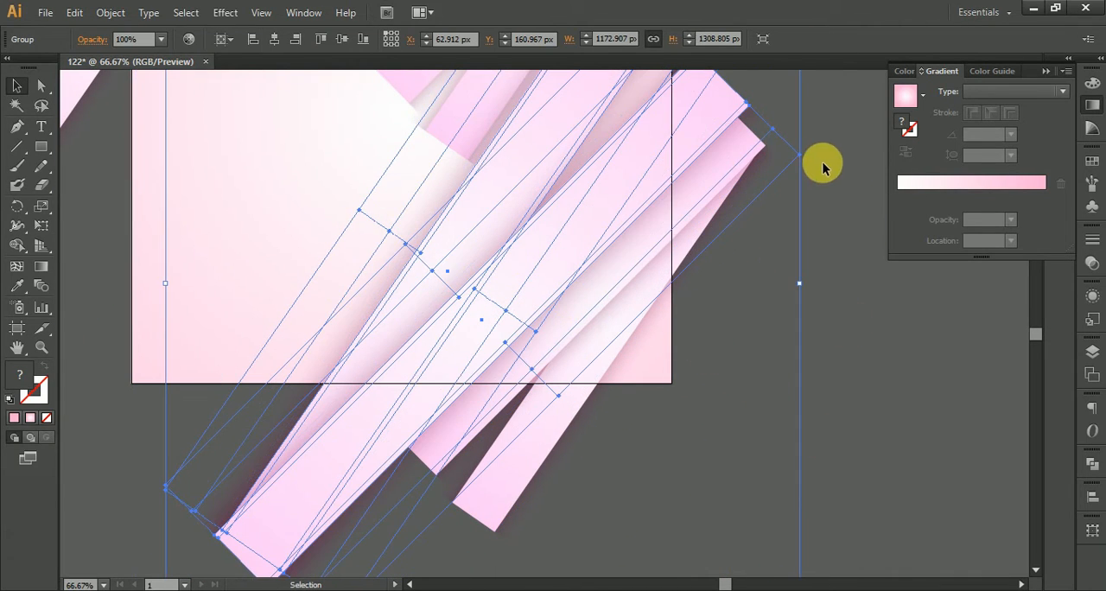
Step: Rotate the enlarged strip pair to a flatter angle and fit it over the artboard's lower-right area
{"action": "scroll", "coordinate": [760, 309], "scroll_direction": "down", "scroll_amount": 2}
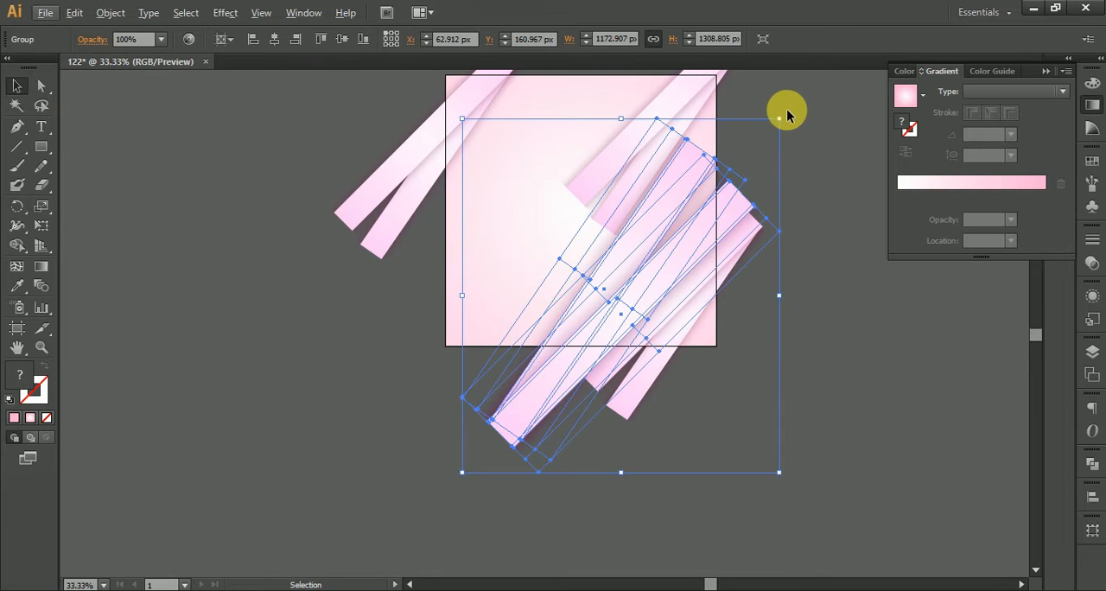
{"action": "left_click_drag", "start_coordinate": [794, 118], "coordinate": [812, 164]}
{"action": "left_click_drag", "start_coordinate": [662, 305], "coordinate": [662, 285]}
{"action": "key", "text": "space"}
{"action": "left_click_drag", "start_coordinate": [836, 295], "coordinate": [853, 359]}
{"action": "left_click", "coordinate": [870, 412]}
{"action": "left_click_drag", "start_coordinate": [669, 207], "coordinate": [706, 321]}
{"action": "left_click", "coordinate": [751, 294]}
Step: Enlarge the upper-right strip pair to about 1480 × 1652 px and move it across the left half of the artboard
{"action": "left_click", "coordinate": [573, 248]}
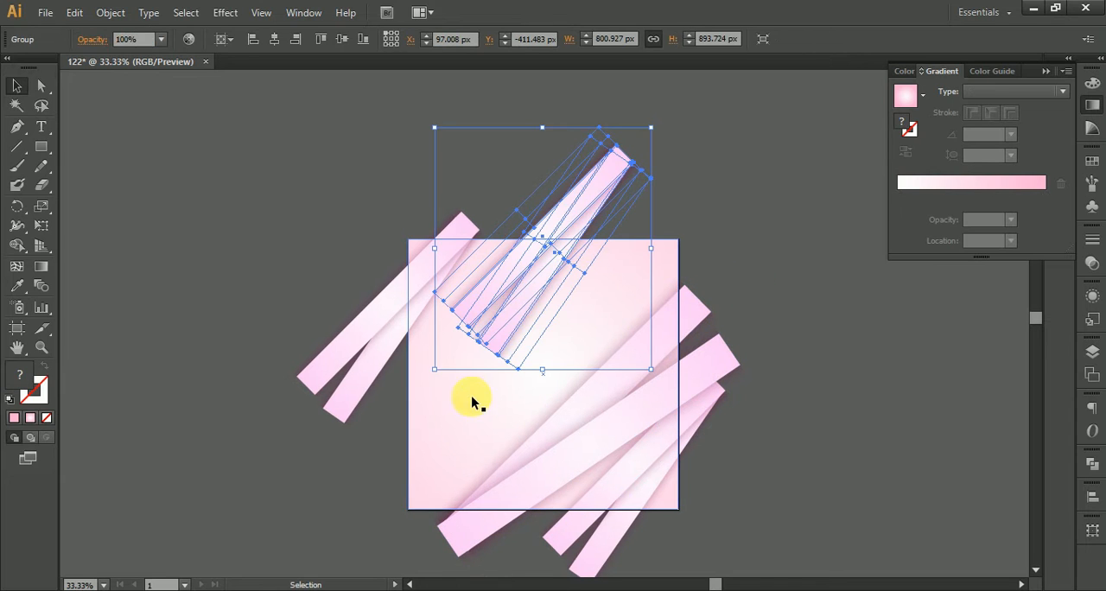
{"action": "left_click_drag", "start_coordinate": [437, 373], "coordinate": [345, 473]}
{"action": "left_click_drag", "start_coordinate": [517, 280], "coordinate": [420, 433]}
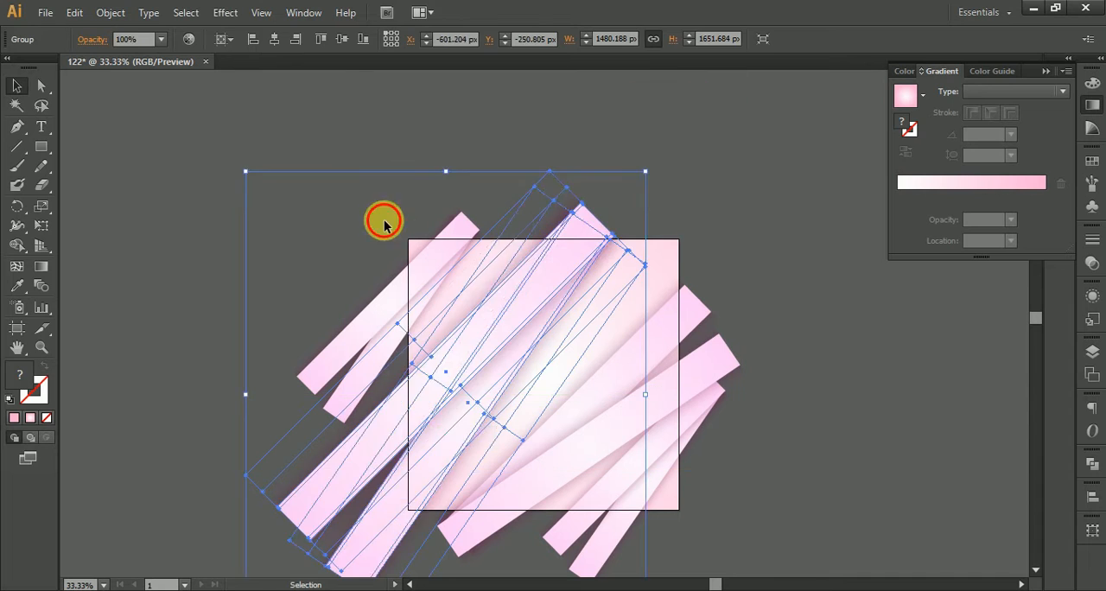
{"action": "left_click", "coordinate": [385, 220]}
{"action": "left_click_drag", "start_coordinate": [524, 310], "coordinate": [508, 284]}
{"action": "left_click", "coordinate": [596, 159]}
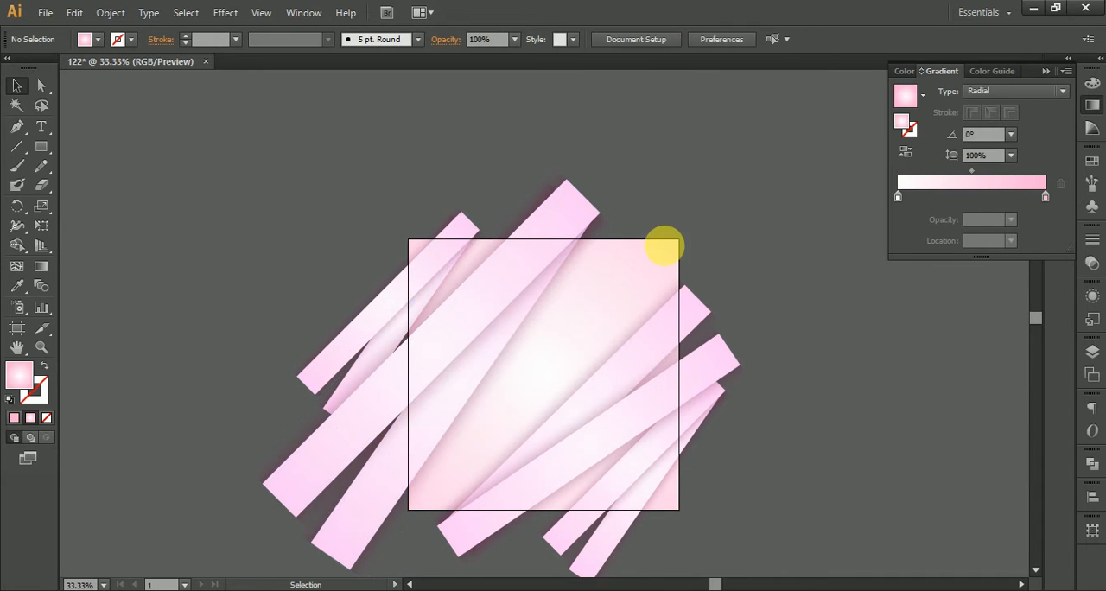
Step: Duplicate the 1480 px wide strip pair, rotate the copy about 180°, and place it across the artboard's upper-right corner
{"action": "key", "text": "space"}
{"action": "left_click_drag", "start_coordinate": [664, 250], "coordinate": [592, 205]}
{"action": "left_click_drag", "start_coordinate": [447, 222], "coordinate": [778, 231]}
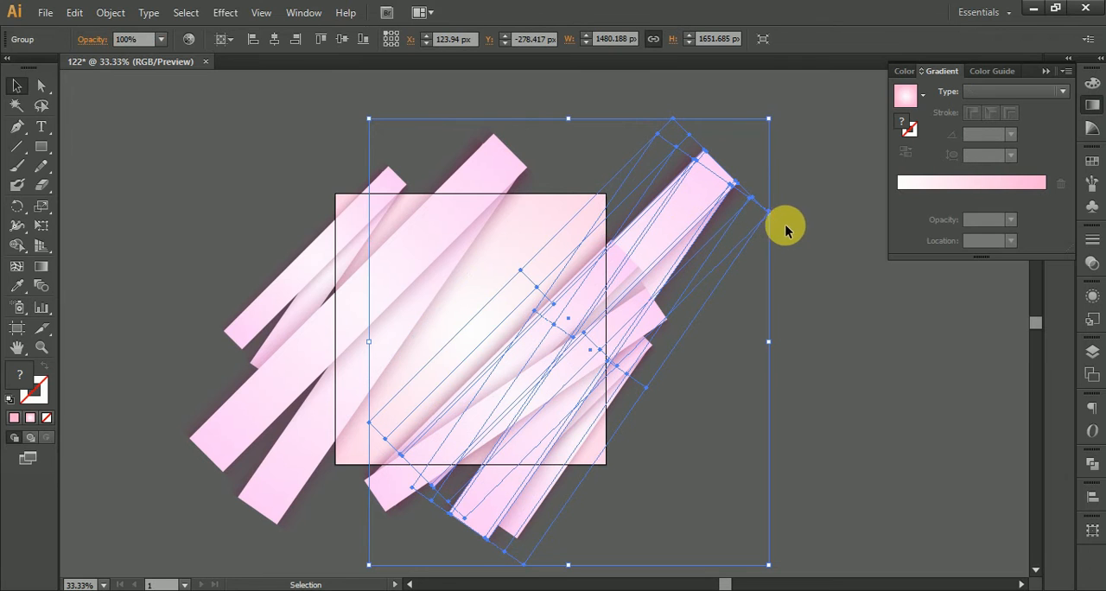
{"action": "left_click_drag", "start_coordinate": [780, 117], "coordinate": [603, 236]}
{"action": "left_click_drag", "start_coordinate": [638, 195], "coordinate": [580, 116]}
{"action": "key", "text": "space"}
{"action": "left_click_drag", "start_coordinate": [578, 166], "coordinate": [497, 228]}
{"action": "left_click_drag", "start_coordinate": [457, 301], "coordinate": [494, 280]}
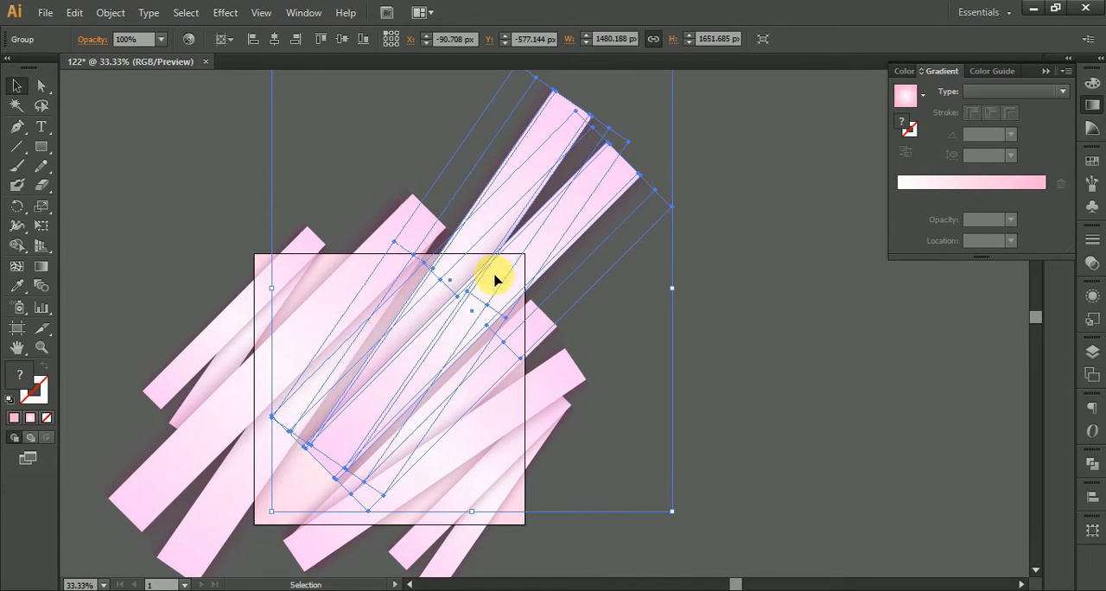
{"action": "left_click_drag", "start_coordinate": [408, 370], "coordinate": [497, 291]}
{"action": "left_click", "coordinate": [724, 378]}
Step: Enlarge the rotated upper-right copy to about 2717 × 3031 px and lay it diagonally across the artboard's centre
{"action": "scroll", "coordinate": [445, 484], "scroll_direction": "up", "scroll_amount": 2}
{"action": "left_click_drag", "start_coordinate": [420, 241], "coordinate": [419, 238]}
{"action": "scroll", "coordinate": [644, 297], "scroll_direction": "down", "scroll_amount": 3}
{"action": "scroll", "coordinate": [697, 405], "scroll_direction": "up", "scroll_amount": 3}
{"action": "left_click_drag", "start_coordinate": [532, 367], "coordinate": [303, 425]}
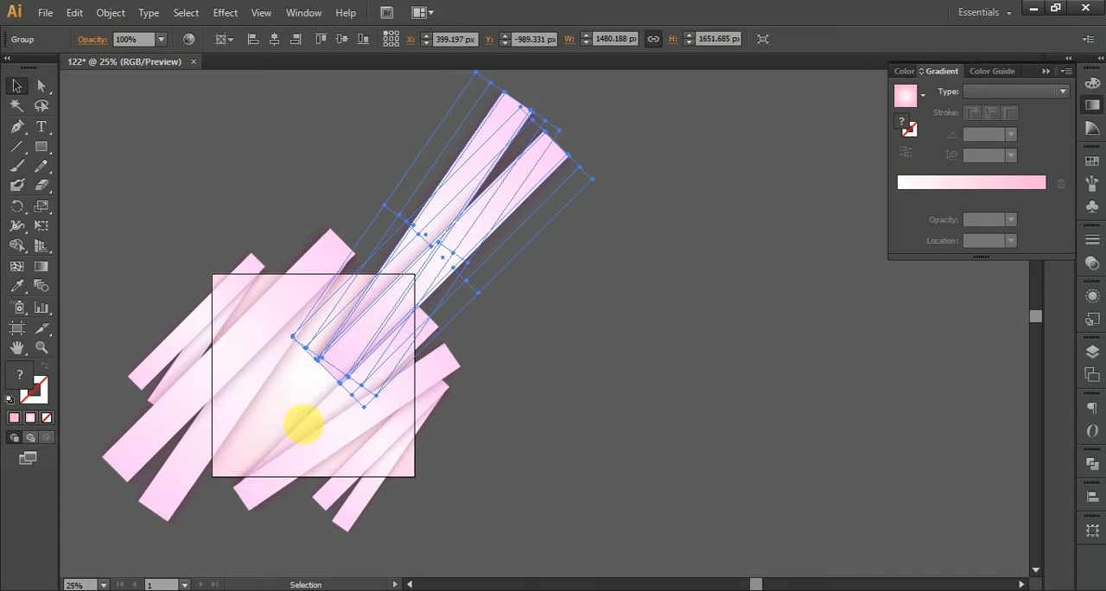
{"action": "scroll", "coordinate": [307, 427], "scroll_direction": "down", "scroll_amount": 1}
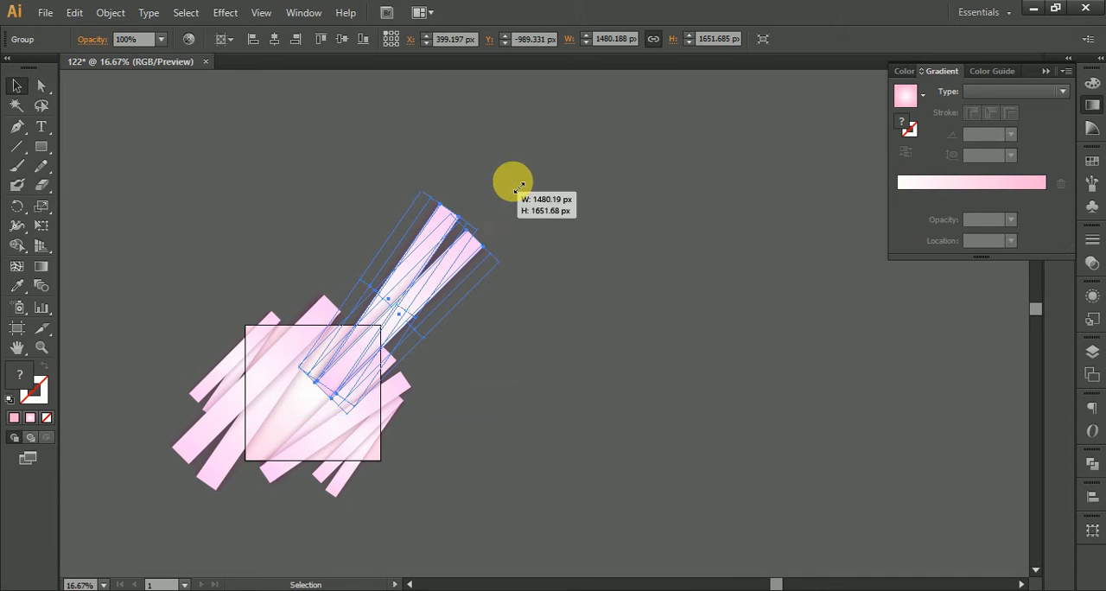
{"action": "left_click_drag", "start_coordinate": [520, 188], "coordinate": [582, 98]}
{"action": "left_click_drag", "start_coordinate": [506, 244], "coordinate": [458, 296]}
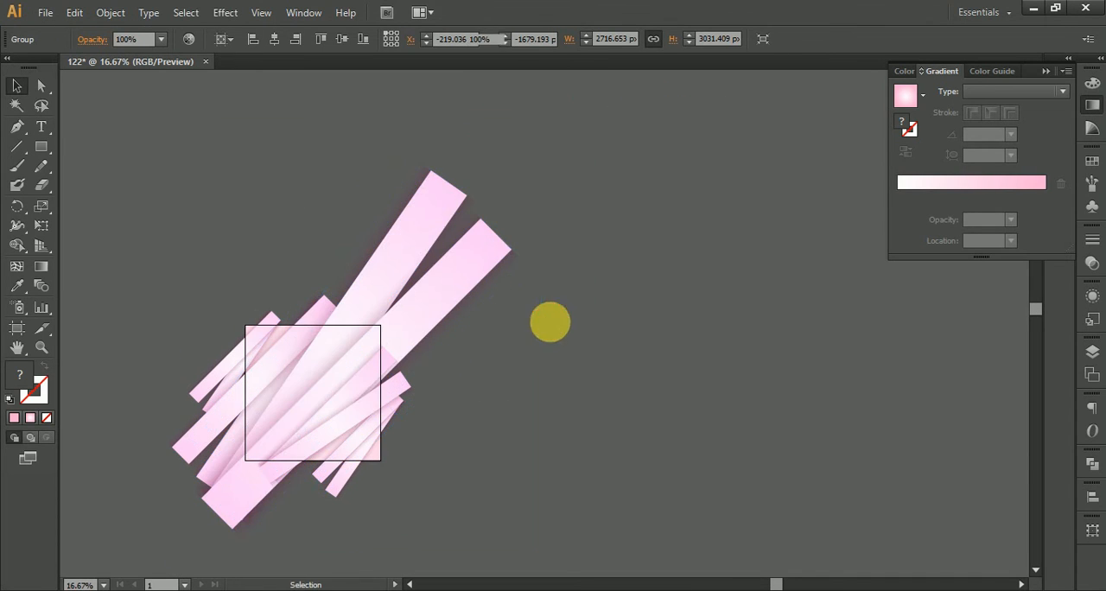
{"action": "left_click", "coordinate": [543, 445]}
Step: Nudge the flatter strip pair slightly toward the artboard's lower-right corner
{"action": "scroll", "coordinate": [458, 484], "scroll_direction": "left", "scroll_amount": 3}
{"action": "scroll", "coordinate": [372, 528], "scroll_direction": "up", "scroll_amount": 3}
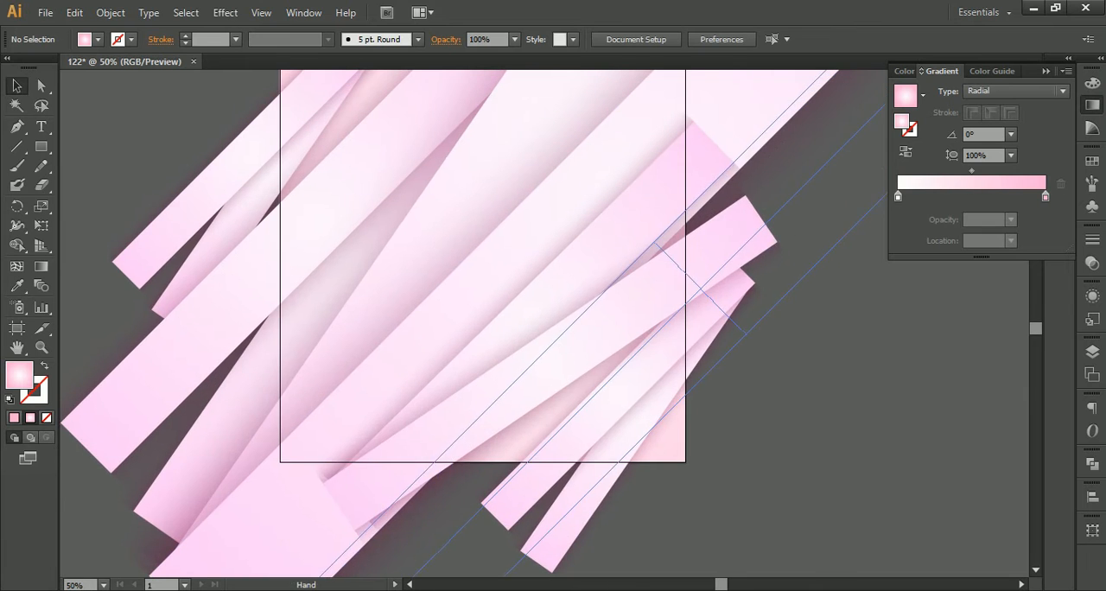
{"action": "left_click_drag", "start_coordinate": [437, 363], "coordinate": [343, 452]}
{"action": "left_click_drag", "start_coordinate": [389, 486], "coordinate": [387, 340]}
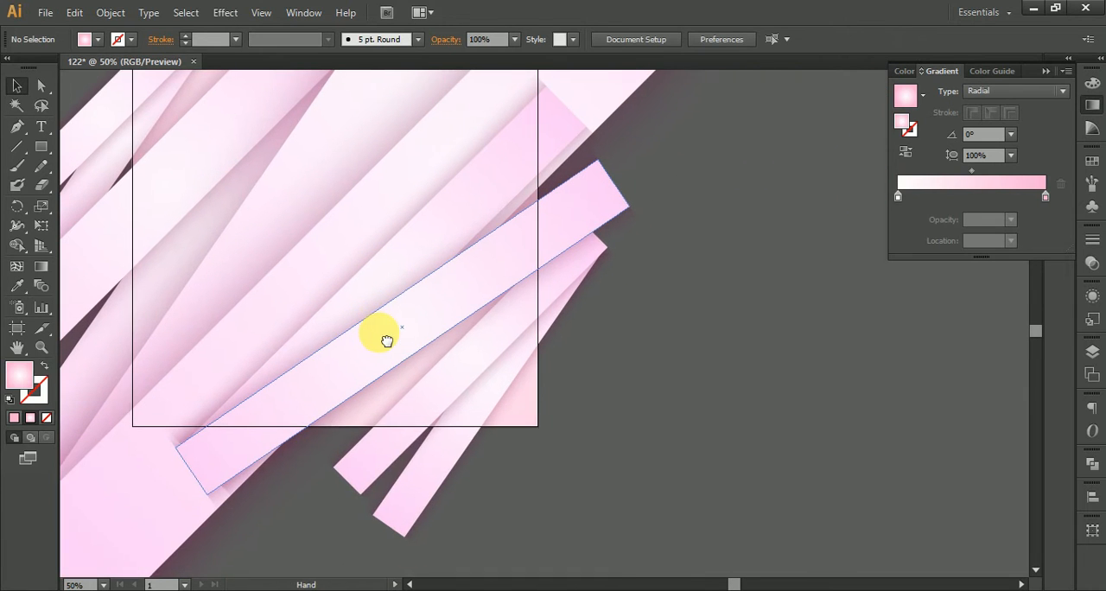
{"action": "scroll", "coordinate": [530, 376], "scroll_direction": "down", "scroll_amount": 1}
{"action": "left_click_drag", "start_coordinate": [498, 410], "coordinate": [514, 410]}
{"action": "left_click", "coordinate": [667, 438]}
{"action": "scroll", "coordinate": [521, 453], "scroll_direction": "up", "scroll_amount": 2}
{"action": "left_click_drag", "start_coordinate": [376, 240], "coordinate": [386, 250]}
{"action": "left_click", "coordinate": [623, 348]}
{"action": "left_click_drag", "start_coordinate": [544, 268], "coordinate": [616, 382]}
{"action": "left_click", "coordinate": [424, 374]}
{"action": "left_click_drag", "start_coordinate": [425, 373], "coordinate": [447, 384]}
{"action": "left_click", "coordinate": [772, 389]}
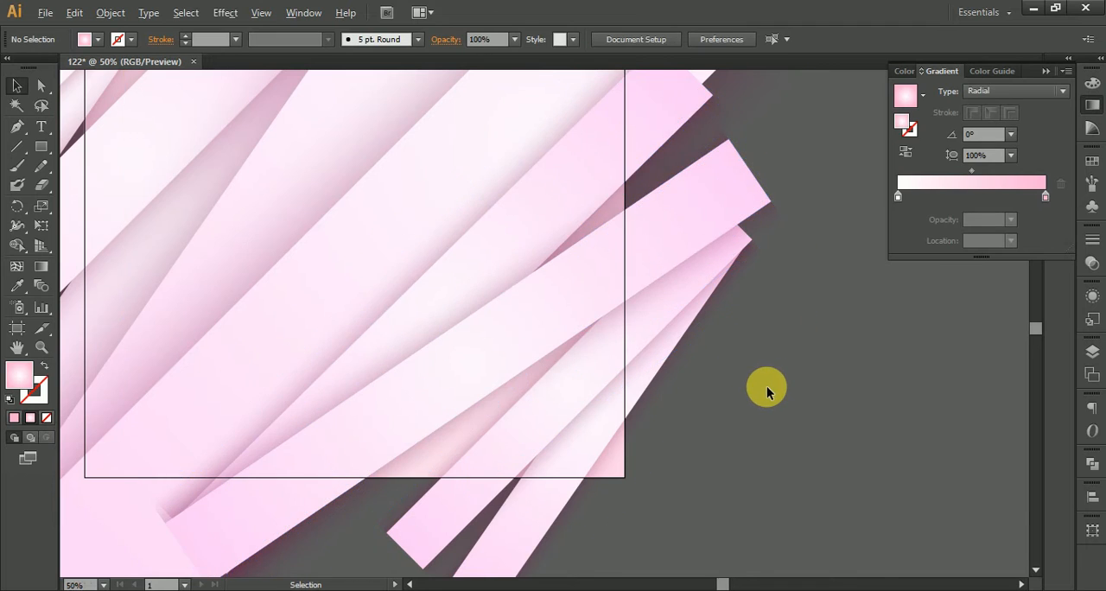
Step: Duplicate the largest strip pair and shift the copy slightly to the left across the artboard's centre
{"action": "scroll", "coordinate": [767, 392], "scroll_direction": "down", "scroll_amount": 2}
{"action": "left_click_drag", "start_coordinate": [760, 382], "coordinate": [742, 445]}
{"action": "scroll", "coordinate": [432, 265], "scroll_direction": "up", "scroll_amount": 1}
{"action": "left_click_drag", "start_coordinate": [481, 289], "coordinate": [521, 231]}
{"action": "mouse_move", "coordinate": [681, 408]}
{"action": "left_mouse_down"}
{"action": "mouse_move", "coordinate": [672, 396]}
{"action": "mouse_move", "coordinate": [672, 407]}
{"action": "left_mouse_up"}
{"action": "scroll", "coordinate": [671, 408], "scroll_direction": "down", "scroll_amount": 3}
{"action": "left_click_drag", "start_coordinate": [576, 512], "coordinate": [577, 339]}
{"action": "left_click_drag", "start_coordinate": [528, 364], "coordinate": [406, 343]}
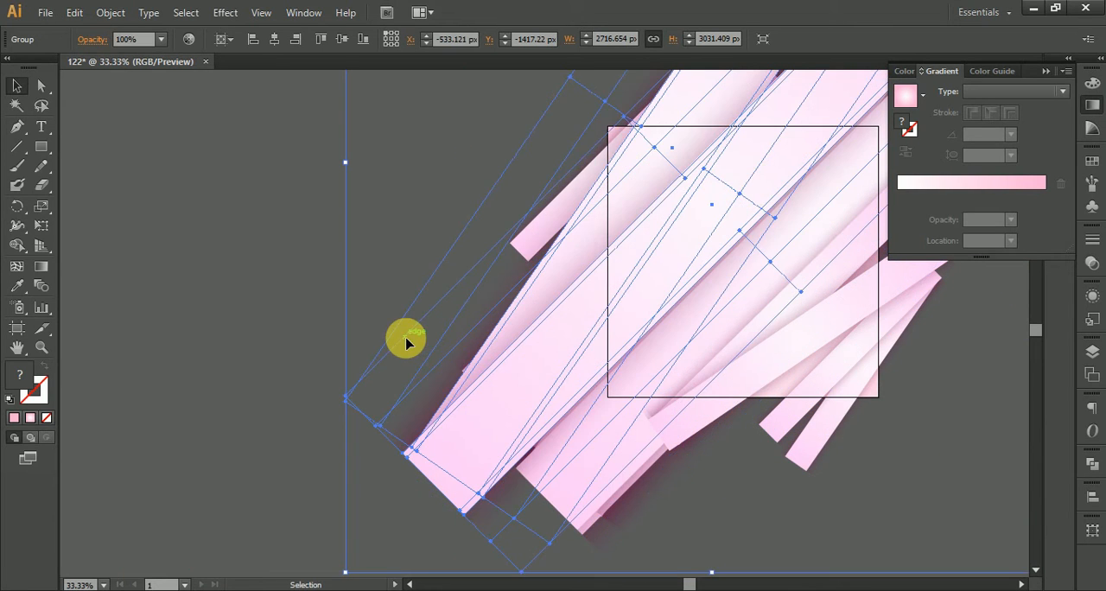
{"action": "key", "text": "ctrl+z"}
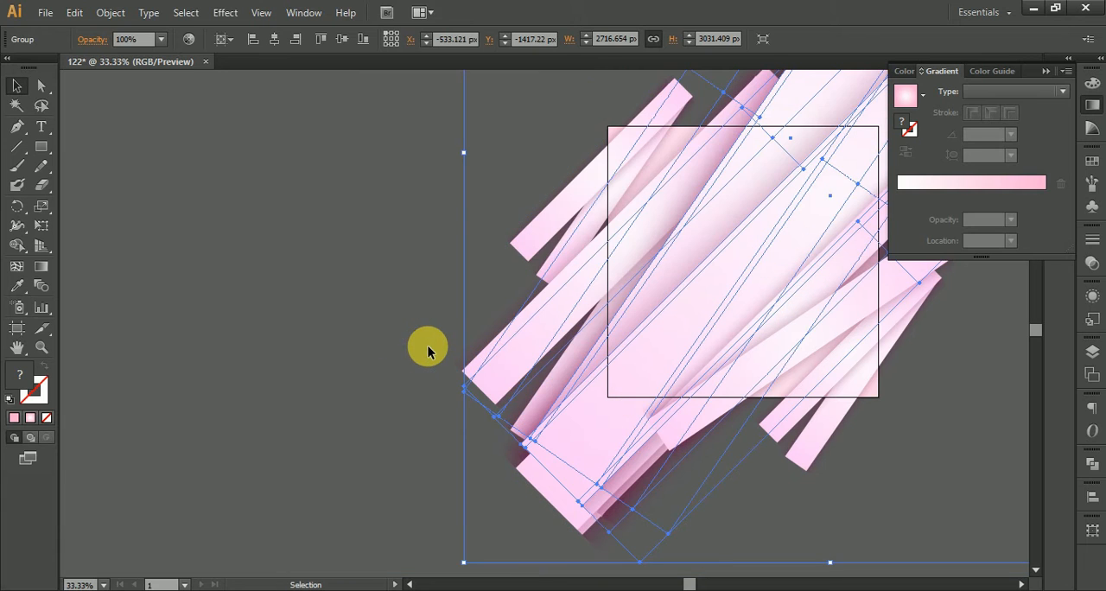
{"action": "left_click", "coordinate": [430, 348]}
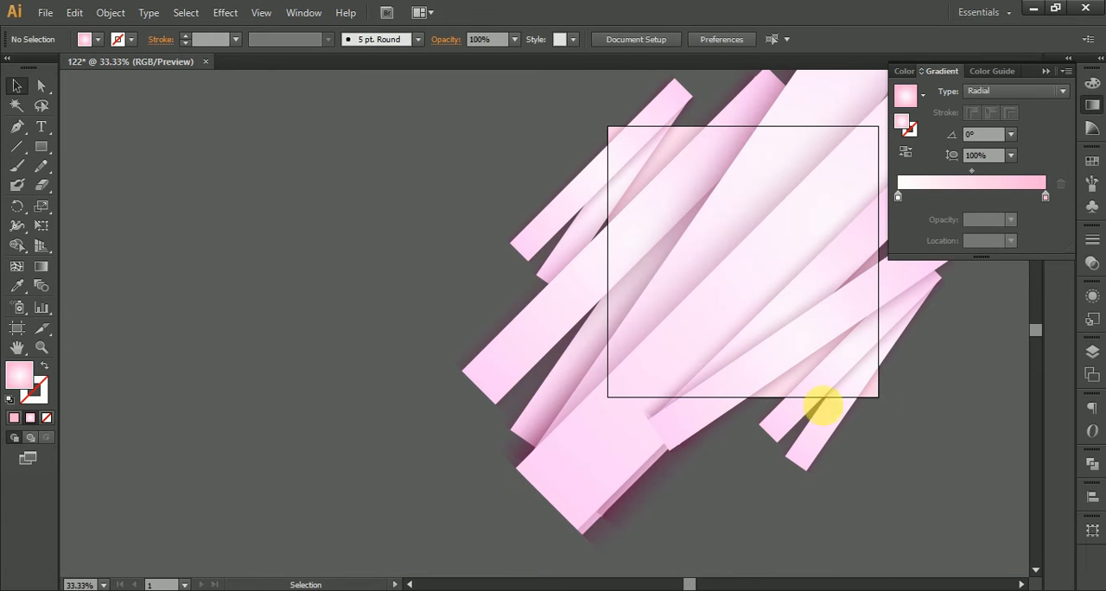
{"action": "left_click_drag", "start_coordinate": [536, 463], "coordinate": [529, 403]}
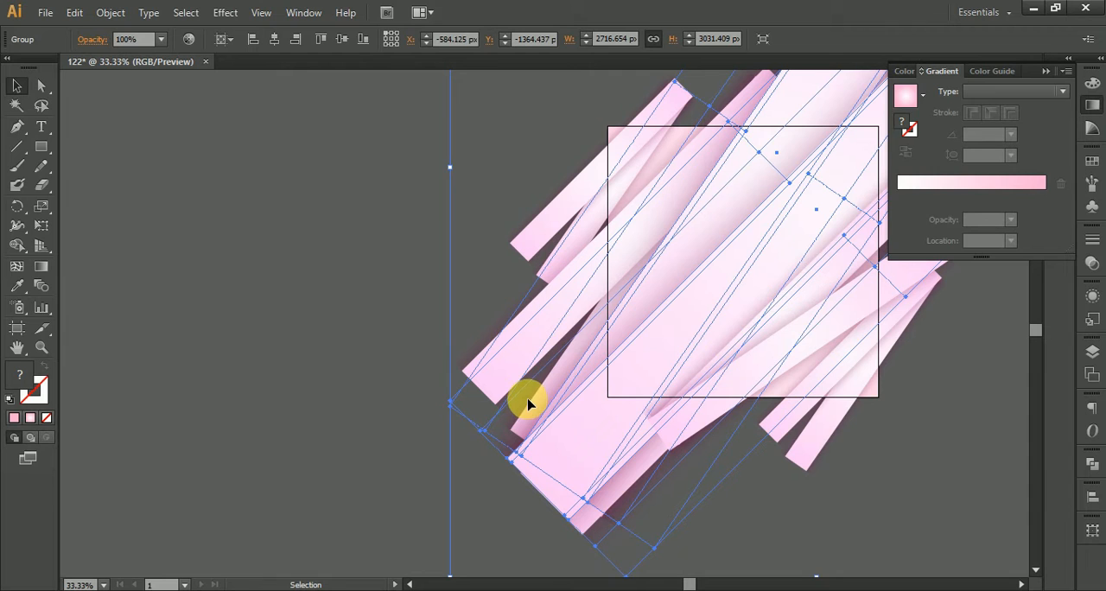
{"action": "left_click_drag", "start_coordinate": [603, 340], "coordinate": [590, 340]}
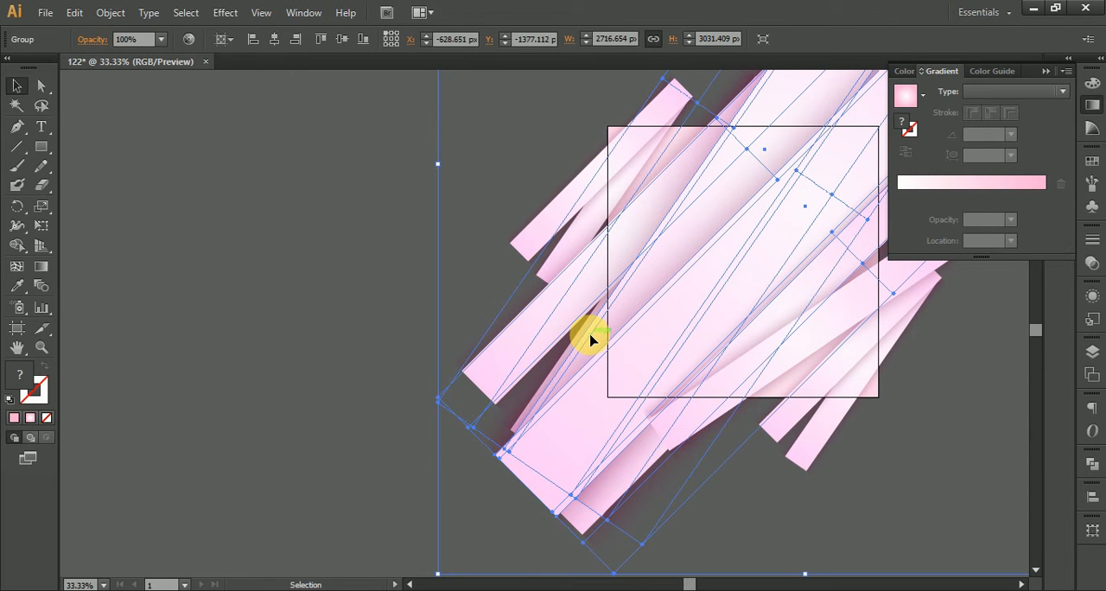
Step: Reposition the flatter strip pair a little closer to the artboard's lower-right corner and keep it selected
{"action": "left_click_drag", "start_coordinate": [742, 378], "coordinate": [762, 398]}
{"action": "left_click", "coordinate": [940, 446]}
{"action": "key", "text": "space"}
{"action": "left_click_drag", "start_coordinate": [940, 413], "coordinate": [828, 472]}
{"action": "left_click", "coordinate": [840, 354]}
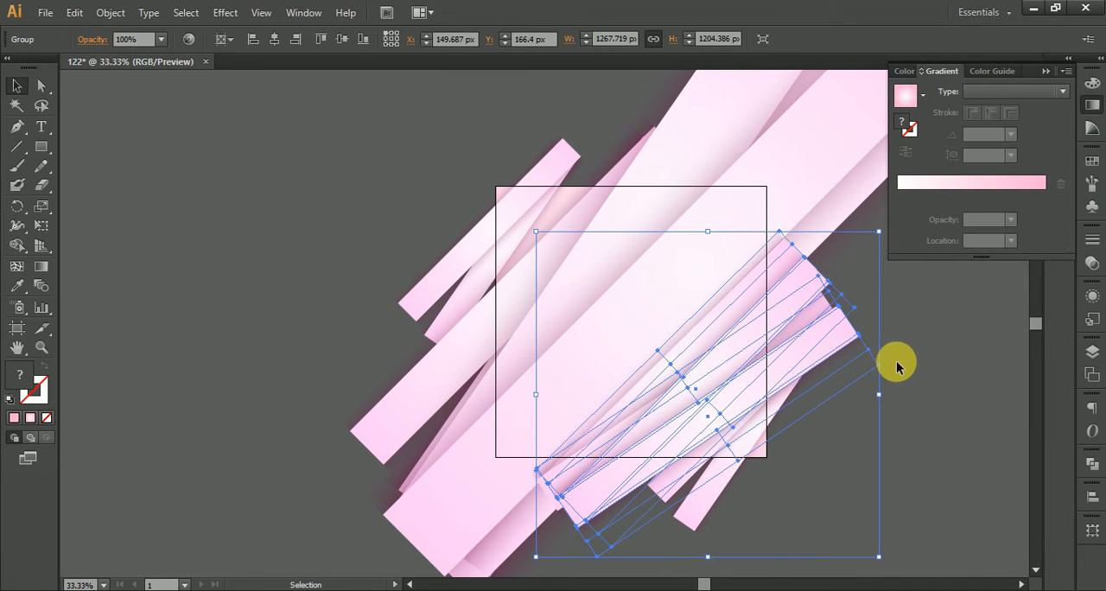
Step: Lay a copy of the flatter strip pair at an even shallower angle across the artboard's lower-right corner
{"action": "key", "text": "space"}
{"action": "left_click_drag", "start_coordinate": [877, 231], "coordinate": [380, 525]}
{"action": "key", "text": "space"}
{"action": "left_click_drag", "start_coordinate": [598, 414], "coordinate": [588, 297]}
{"action": "left_click_drag", "start_coordinate": [569, 256], "coordinate": [560, 354]}
{"action": "left_click_drag", "start_coordinate": [697, 318], "coordinate": [683, 338]}
{"action": "left_click", "coordinate": [753, 411]}
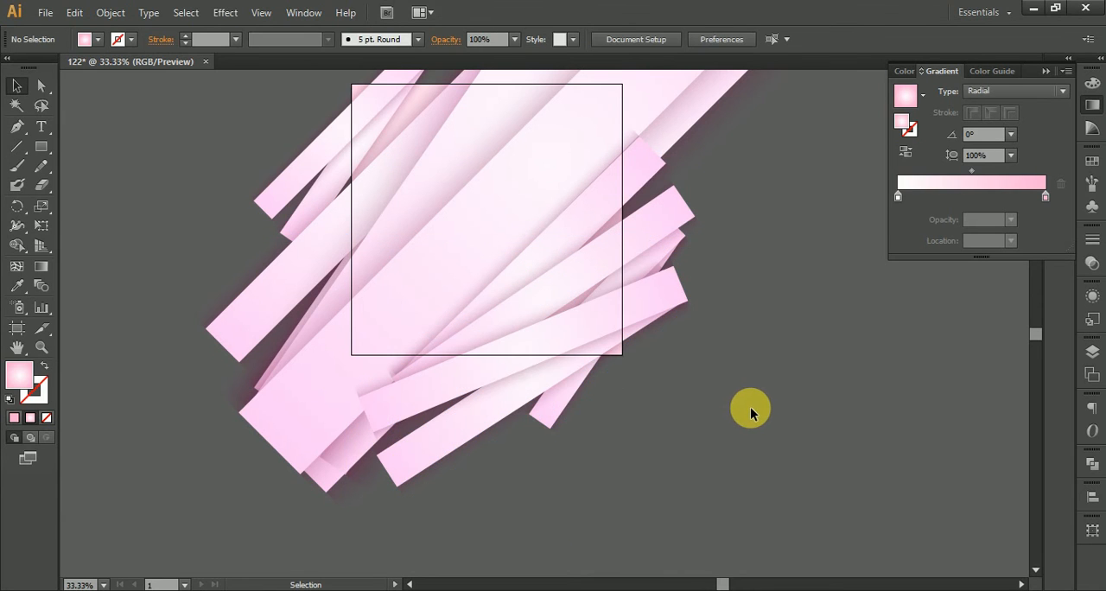
Step: Rotate the small upper-left strip pair to a flatter angle and nudge it slightly over the artboard's corner
{"action": "scroll", "coordinate": [748, 413], "scroll_direction": "down", "scroll_amount": 1}
{"action": "key", "text": "space"}
{"action": "left_click_drag", "start_coordinate": [741, 385], "coordinate": [716, 476]}
{"action": "scroll", "coordinate": [429, 257], "scroll_direction": "up", "scroll_amount": 3}
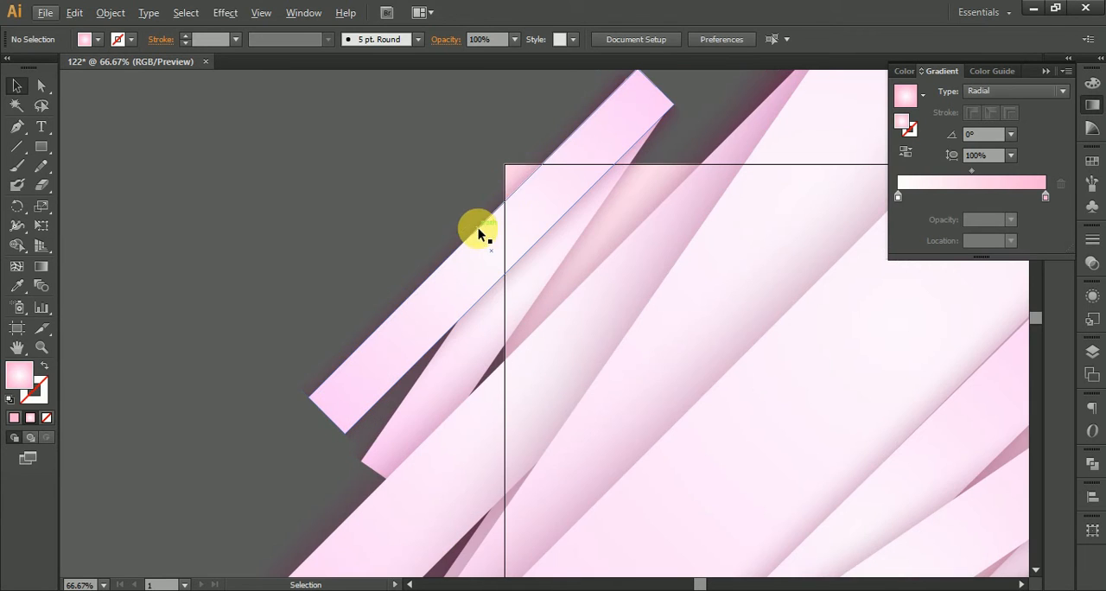
{"action": "left_click", "coordinate": [528, 176]}
{"action": "key", "text": "space"}
{"action": "left_click_drag", "start_coordinate": [636, 73], "coordinate": [523, 262]}
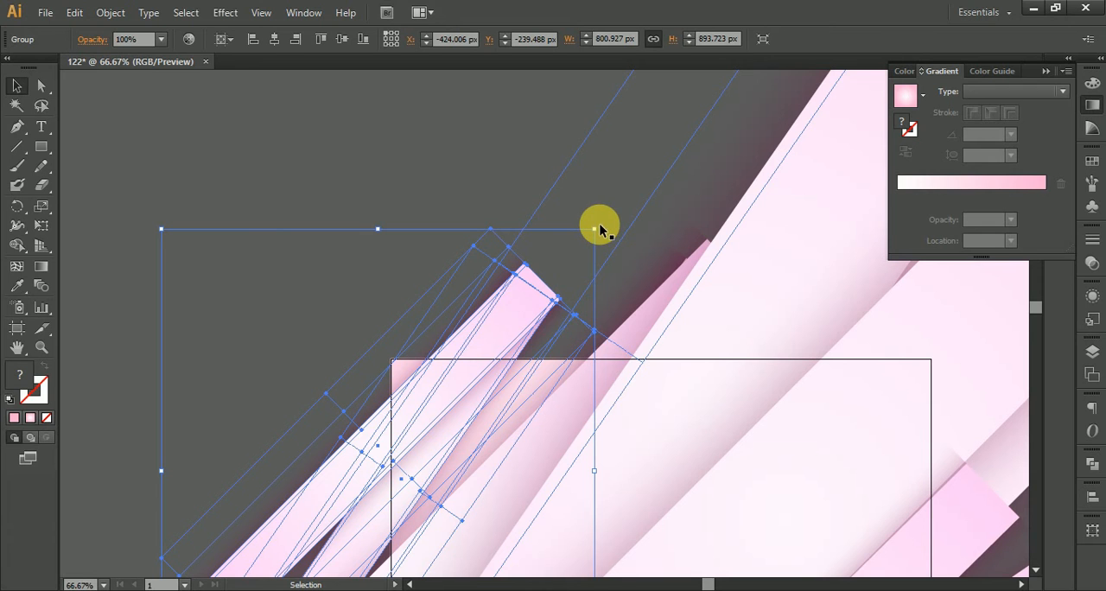
{"action": "left_click_drag", "start_coordinate": [599, 227], "coordinate": [625, 262]}
{"action": "left_click_drag", "start_coordinate": [528, 347], "coordinate": [534, 338]}
{"action": "left_click", "coordinate": [303, 290]}
Step: Draw a 1000 × 1000 px square with the pink radial gradient and centre it on the artboard
{"action": "scroll", "coordinate": [302, 290], "scroll_direction": "down", "scroll_amount": 4}
{"action": "key", "text": "space"}
{"action": "left_click_drag", "start_coordinate": [326, 312], "coordinate": [330, 276]}
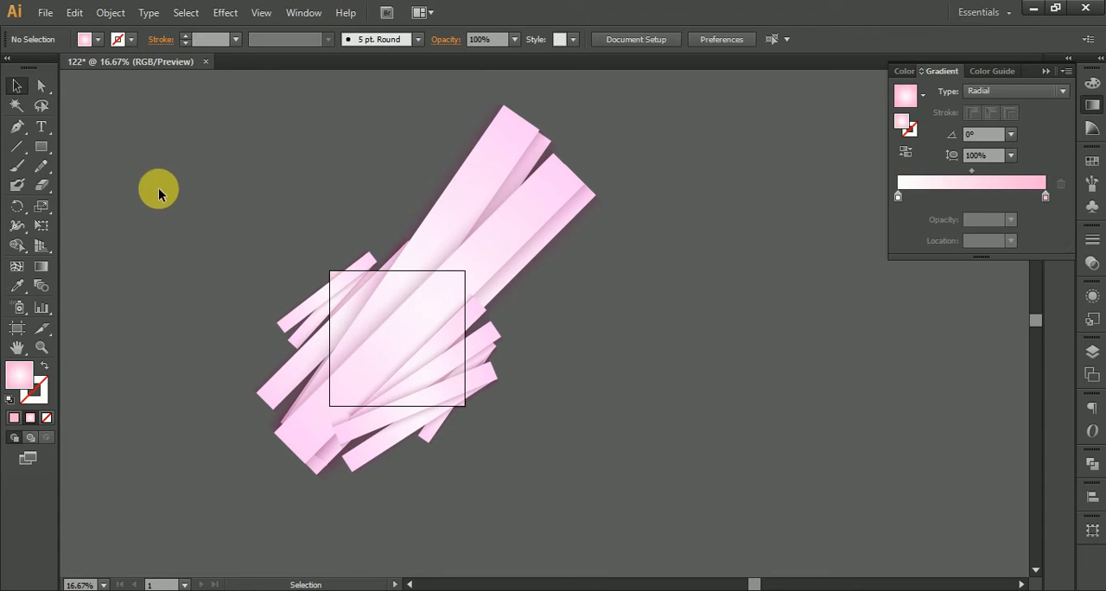
{"action": "left_click", "coordinate": [38, 151]}
{"action": "left_click", "coordinate": [144, 158]}
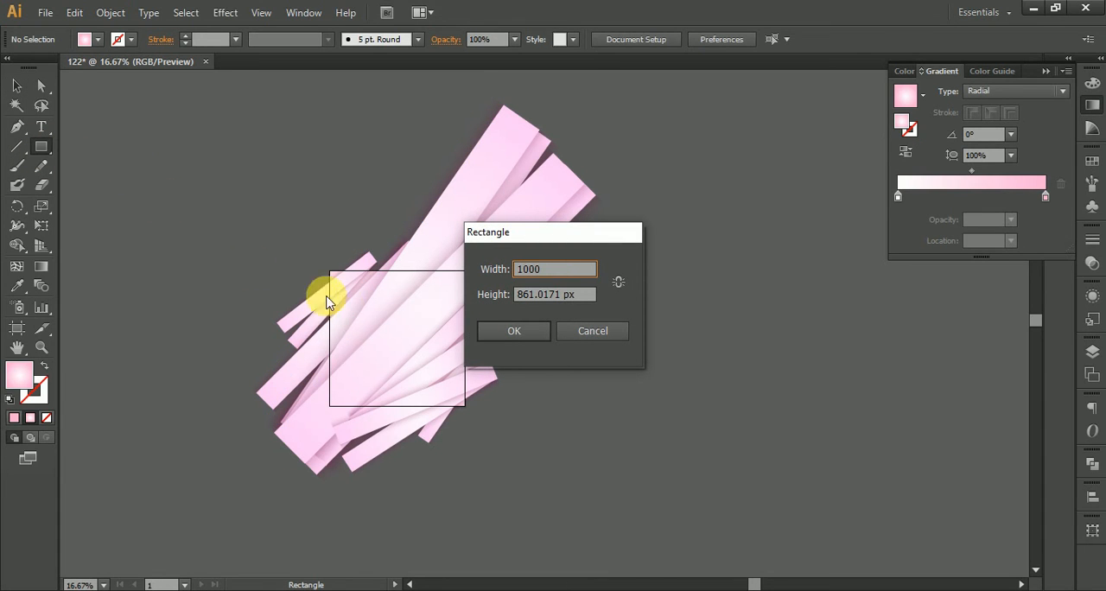
{"action": "left_click", "coordinate": [531, 334]}
{"action": "left_click", "coordinate": [685, 39]}
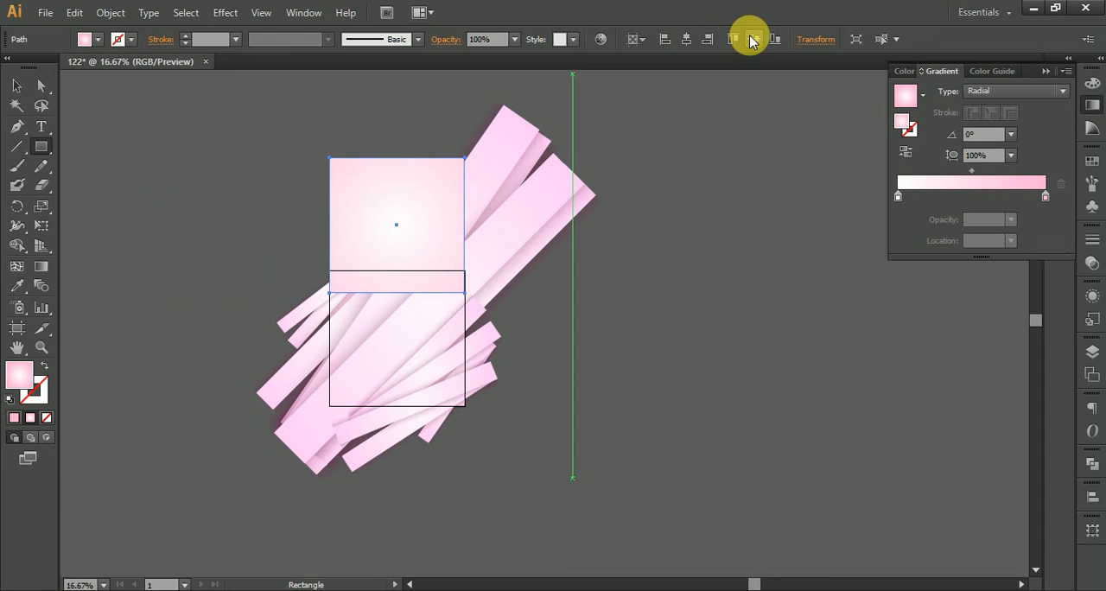
{"action": "left_click", "coordinate": [754, 39]}
Step: Clip all the strip artwork to the artboard-sized square with a clipping mask
{"action": "left_click", "coordinate": [17, 86]}
{"action": "left_click_drag", "start_coordinate": [159, 190], "coordinate": [400, 333]}
{"action": "right_click", "coordinate": [398, 332]}
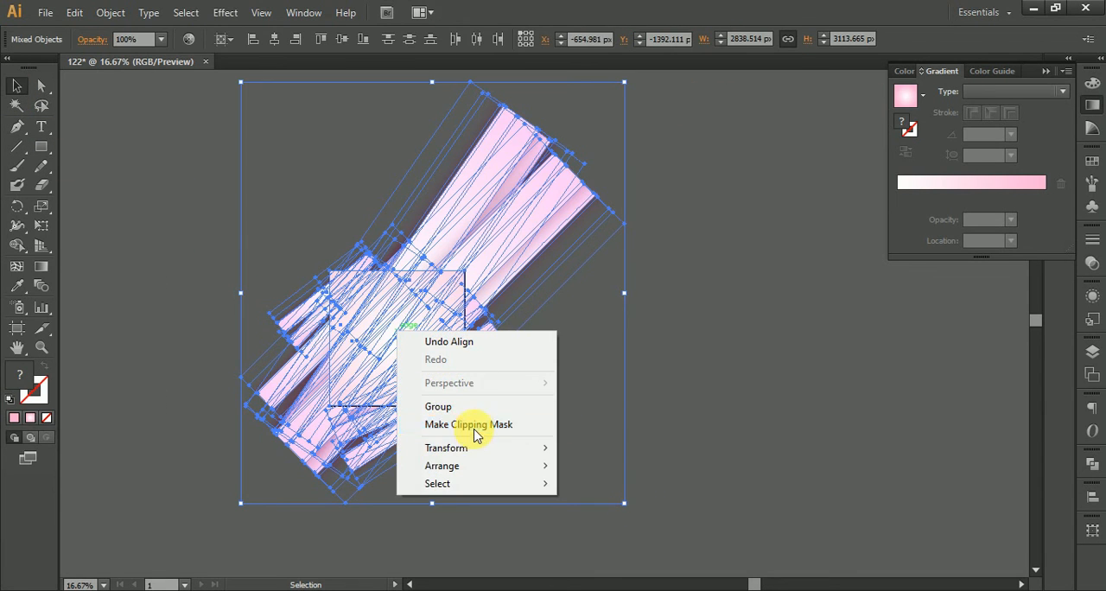
{"action": "left_click", "coordinate": [474, 427]}
{"action": "left_click", "coordinate": [497, 378]}
{"action": "scroll", "coordinate": [379, 347], "scroll_direction": "up", "scroll_amount": 3}
{"action": "left_click_drag", "start_coordinate": [460, 382], "coordinate": [501, 389]}
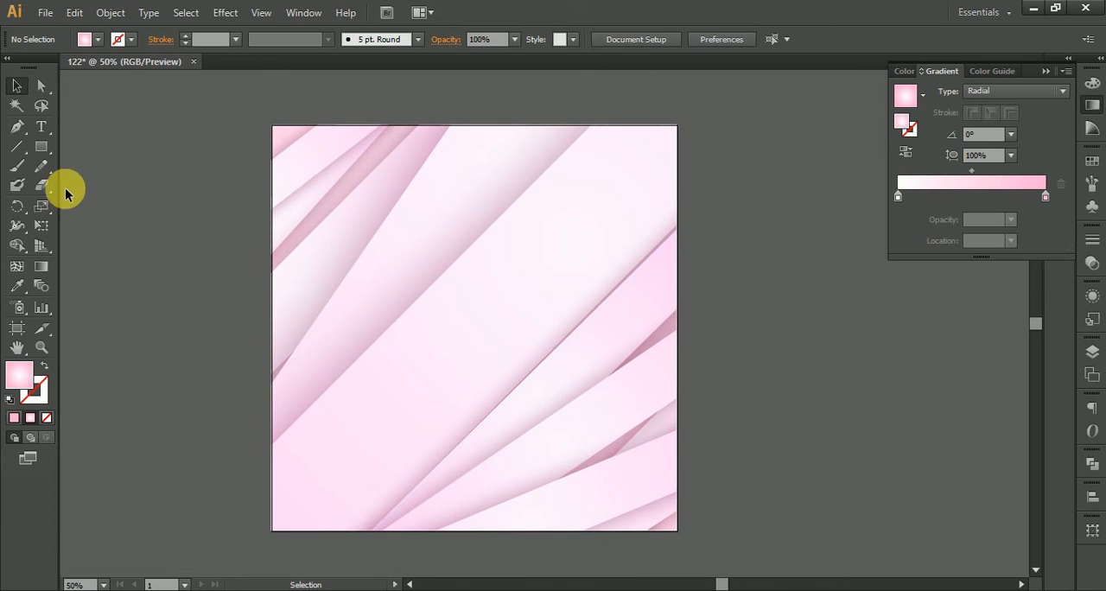
Step: Cover the artboard with another centred 1000 × 1000 px pink gradient square set to the Multiply blend mode
{"action": "left_click", "coordinate": [111, 206]}
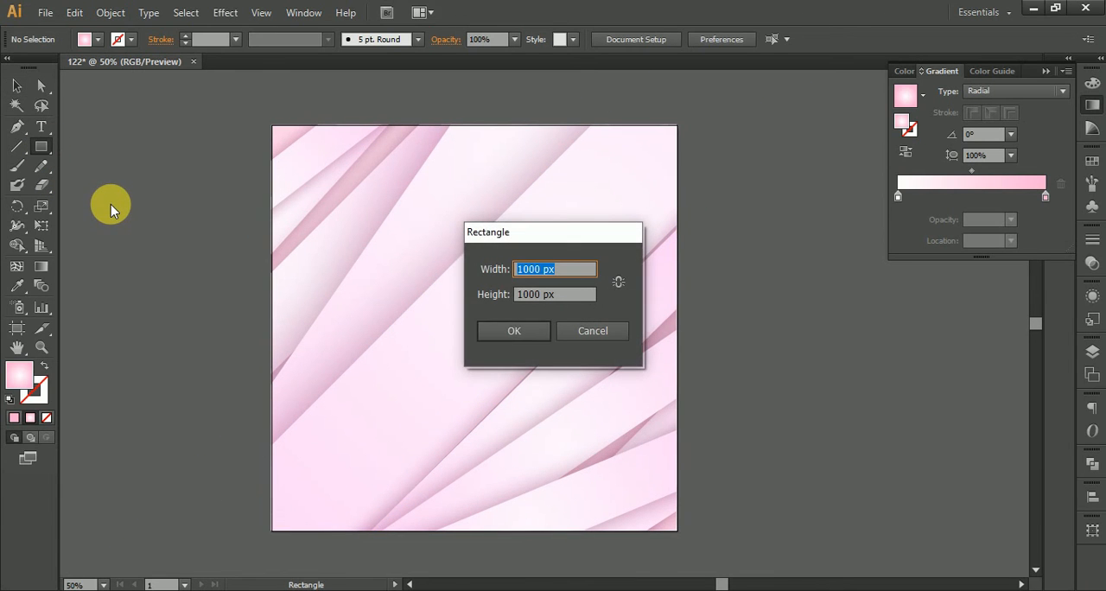
{"action": "key", "text": "Return"}
{"action": "left_click", "coordinate": [446, 39]}
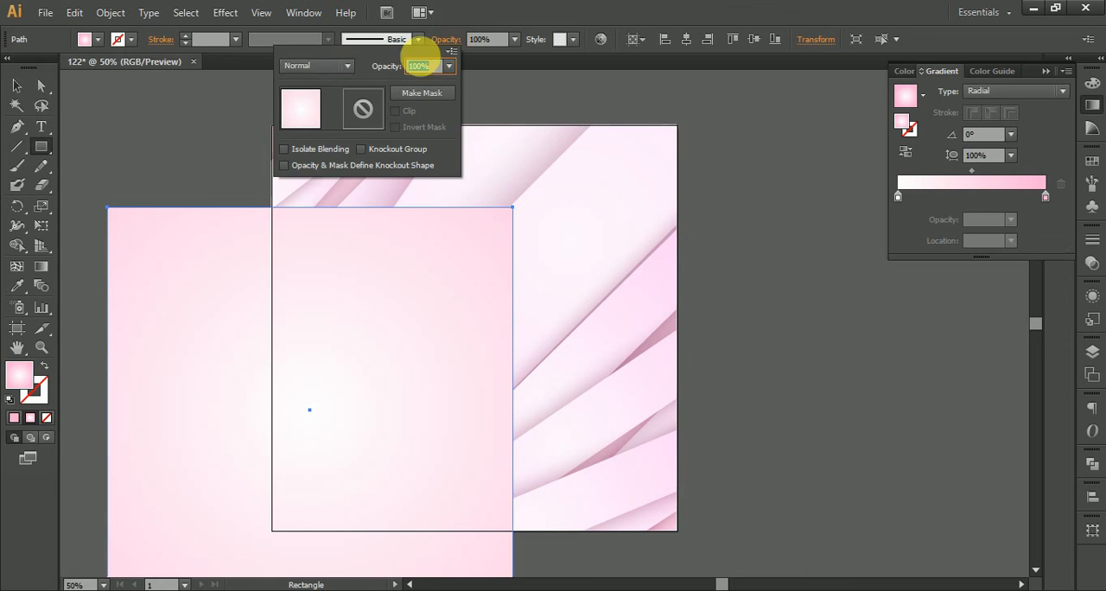
{"action": "left_click", "coordinate": [321, 71]}
{"action": "left_click", "coordinate": [315, 127]}
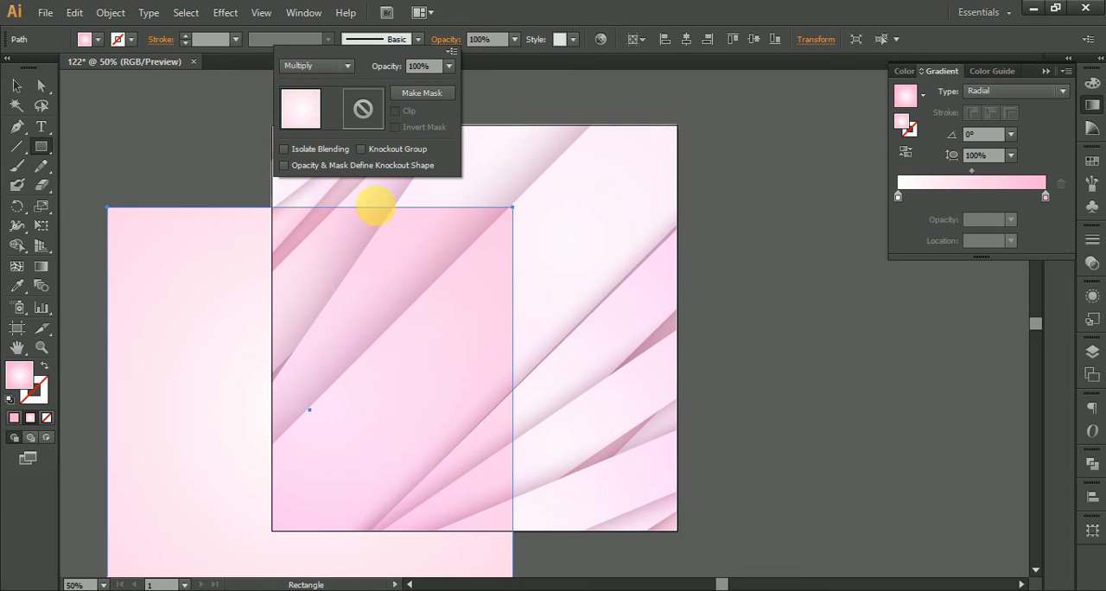
{"action": "left_click", "coordinate": [718, 7]}
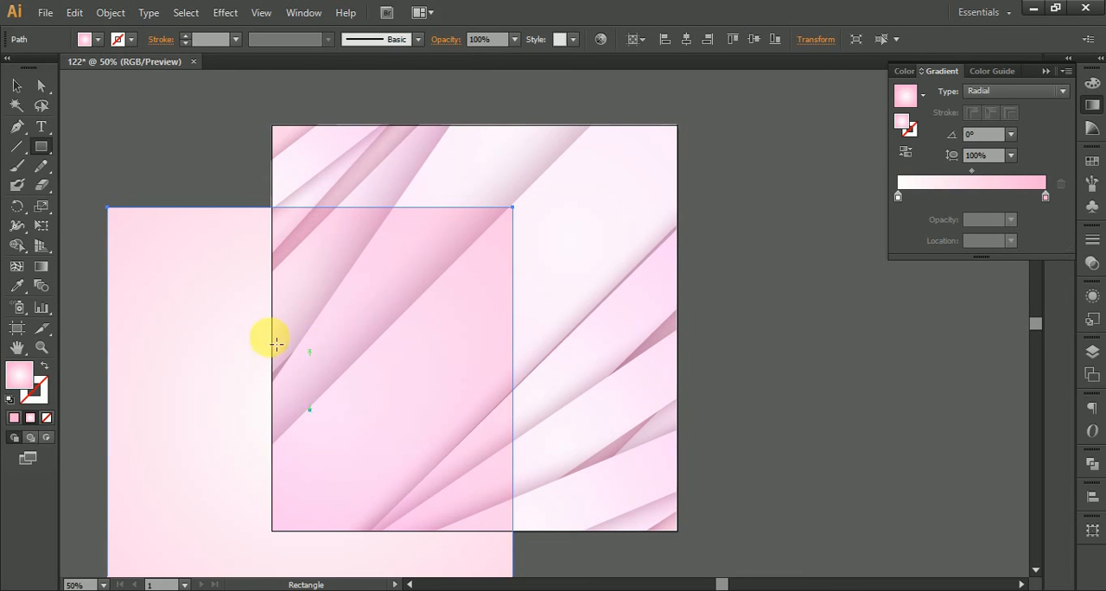
{"action": "left_click", "coordinate": [686, 39]}
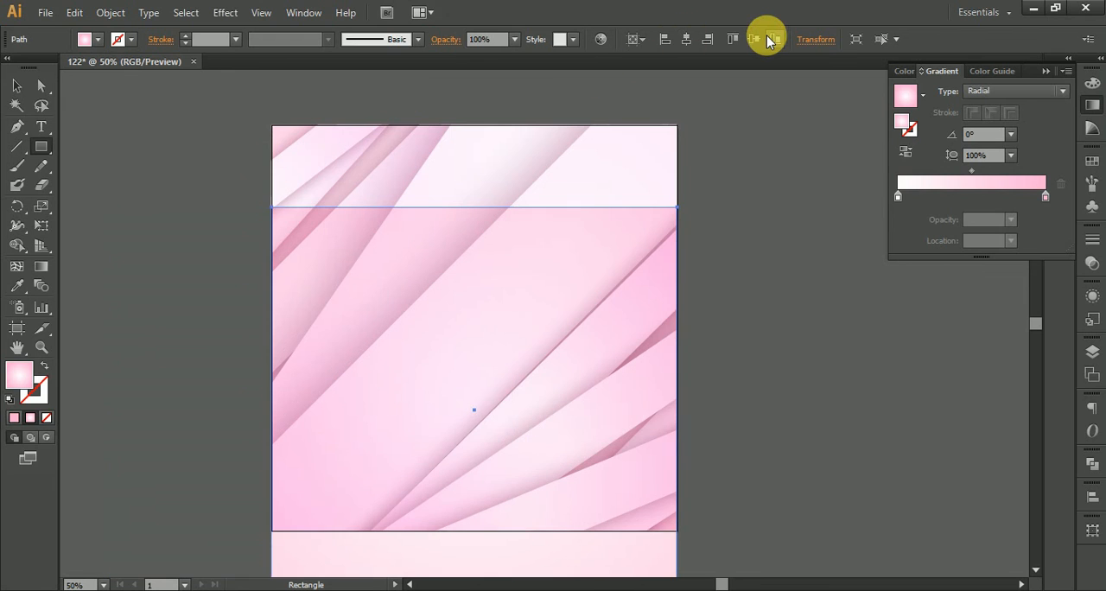
{"action": "left_click", "coordinate": [772, 39]}
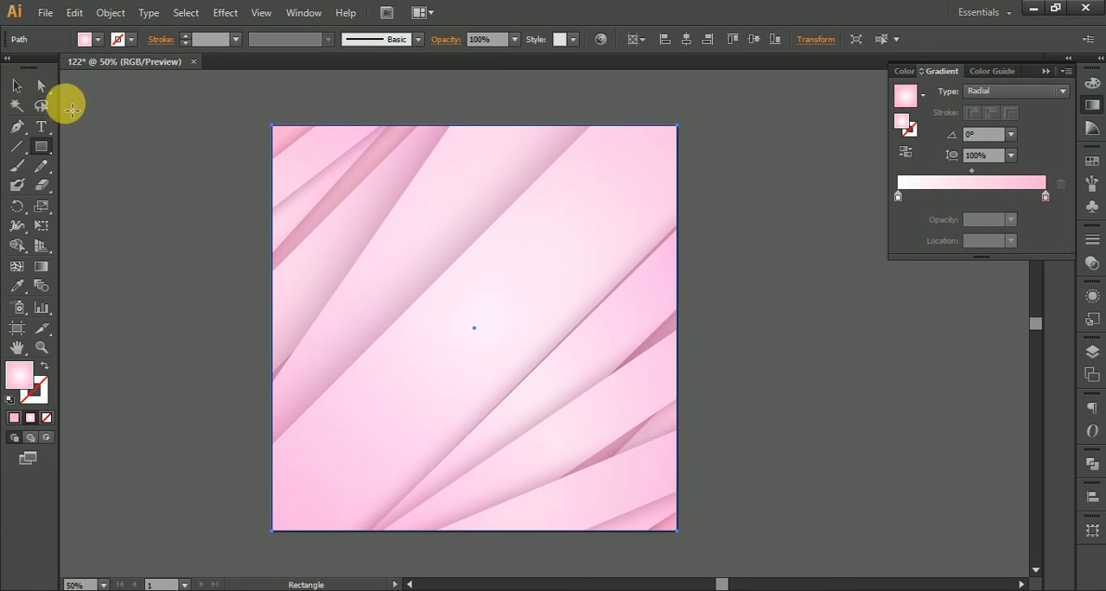
Step: Move the overlay square aside and, inside the clip group, shift the strip pair near the lower-right corner slightly upward
{"action": "left_click", "coordinate": [17, 86]}
{"action": "left_click_drag", "start_coordinate": [559, 304], "coordinate": [227, 252]}
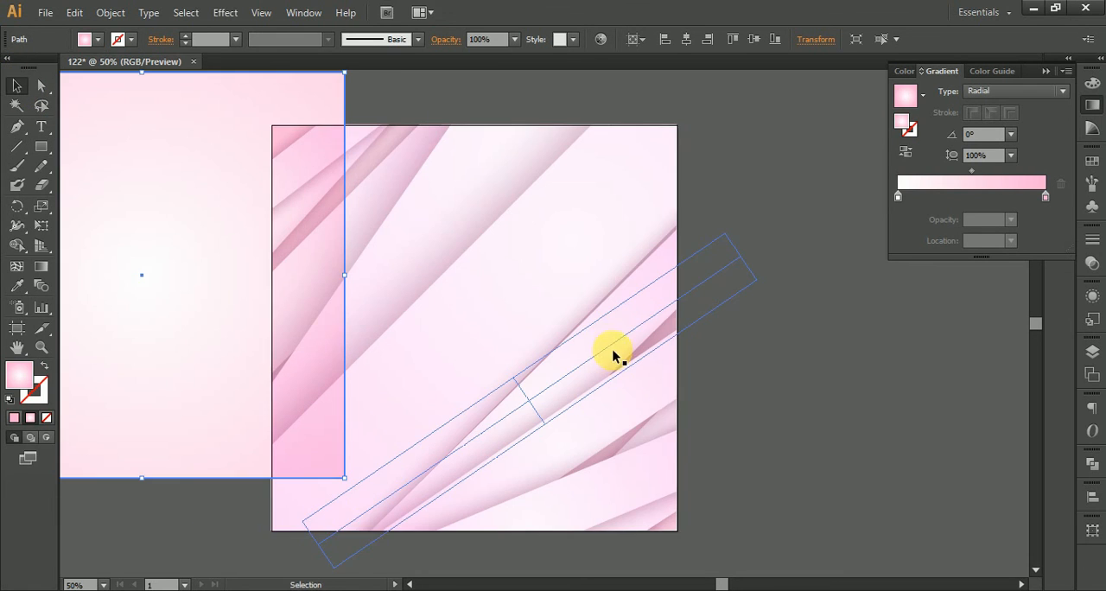
{"action": "left_click", "coordinate": [618, 333]}
{"action": "double_click", "coordinate": [648, 303]}
{"action": "left_click", "coordinate": [646, 297]}
{"action": "left_click_drag", "start_coordinate": [656, 270], "coordinate": [650, 256]}
{"action": "left_click", "coordinate": [879, 292]}
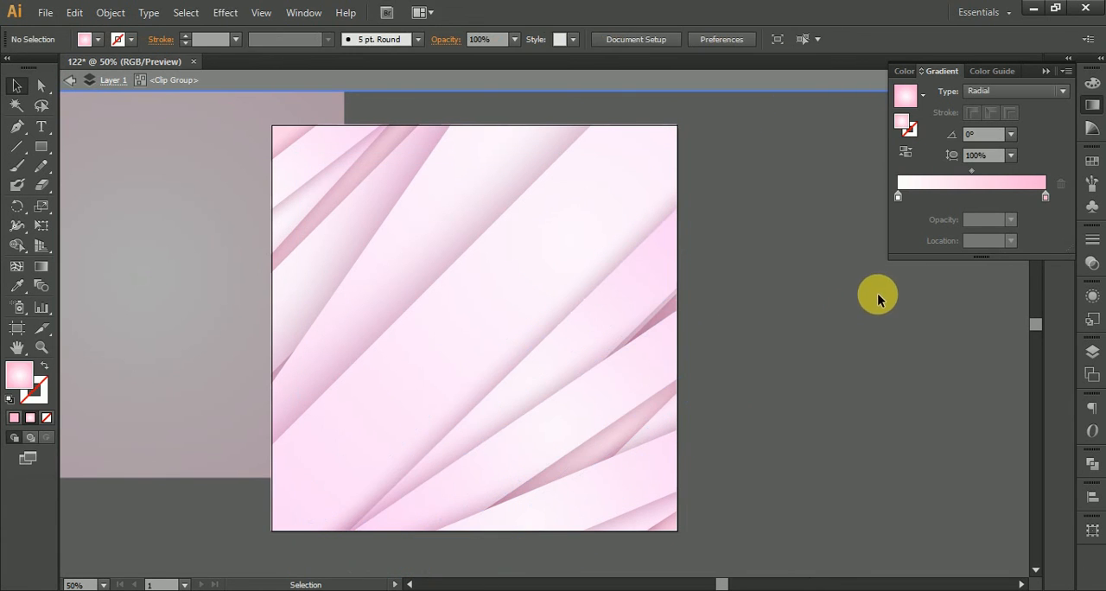
{"action": "left_click", "coordinate": [231, 328]}
{"action": "double_click", "coordinate": [977, 437]}
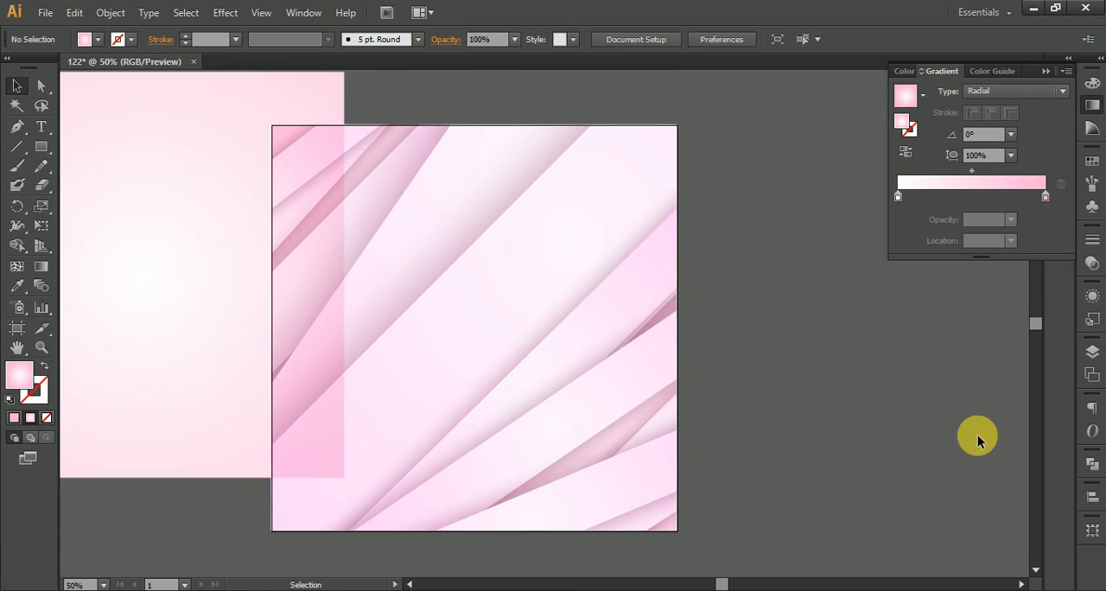
Step: Centre the Multiply overlay square on the artboard horizontally and vertically again
{"action": "left_click", "coordinate": [148, 314]}
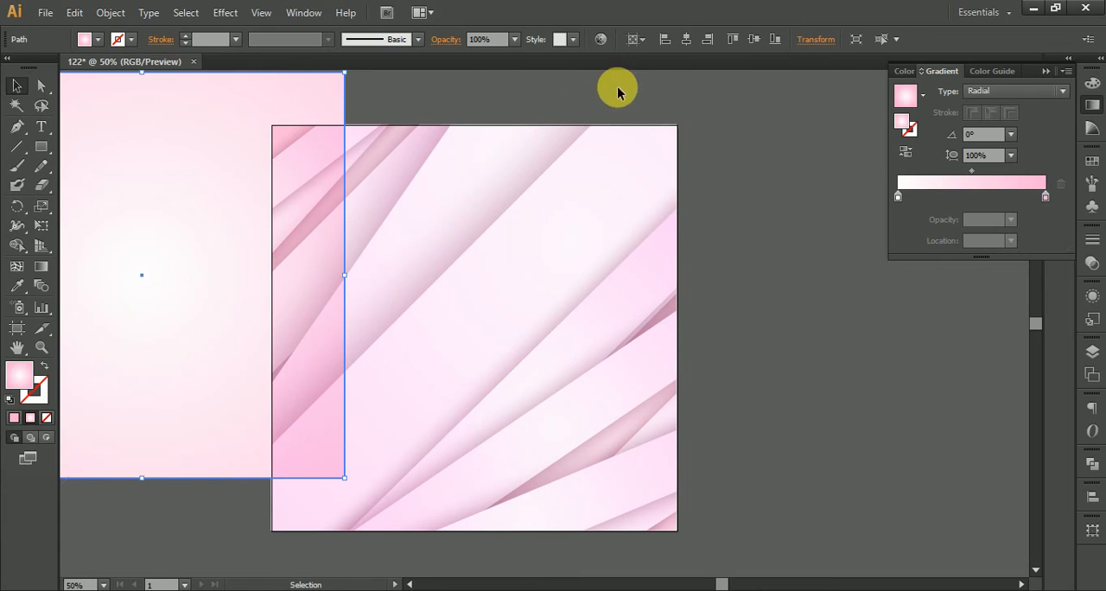
{"action": "left_click", "coordinate": [686, 39]}
{"action": "left_click", "coordinate": [753, 39]}
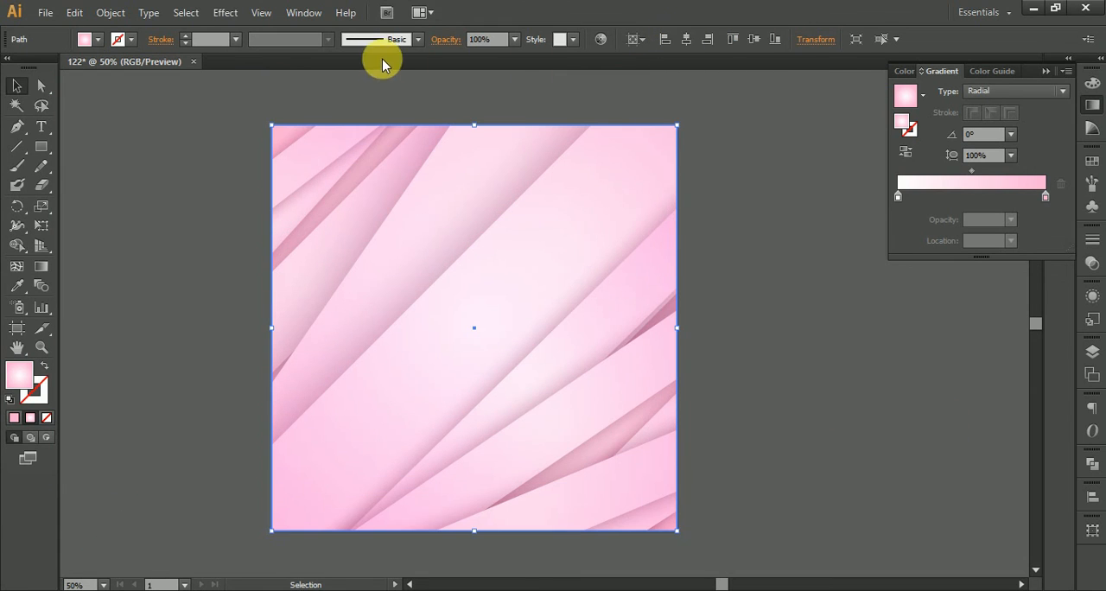
Step: Try the Darken blend mode on the overlay square, set it back to Multiply and deselect
{"action": "left_click", "coordinate": [455, 50]}
{"action": "left_click", "coordinate": [320, 65]}
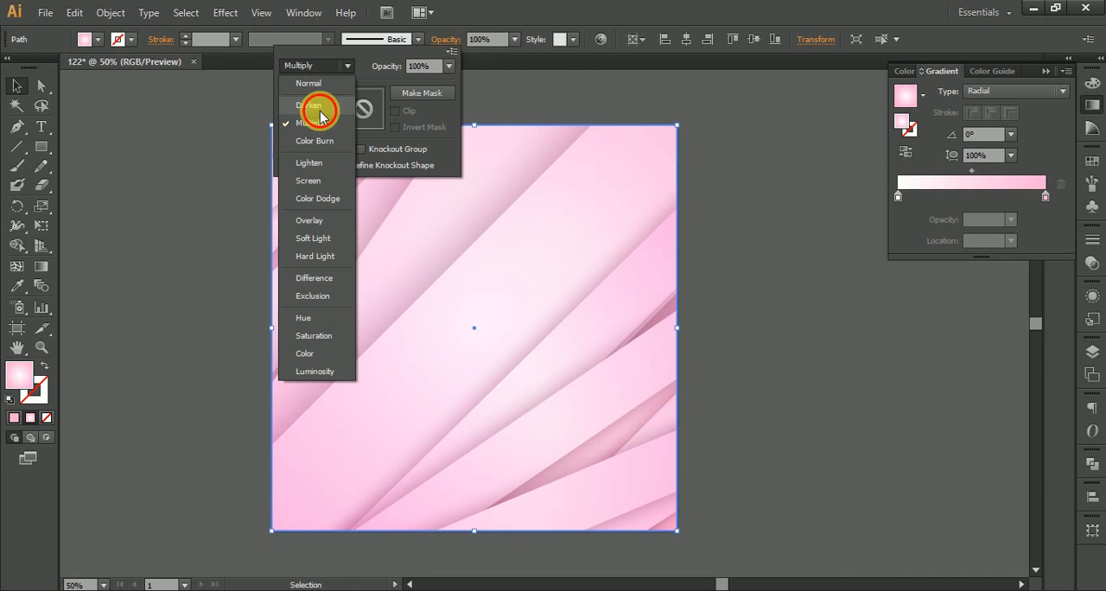
{"action": "left_click", "coordinate": [320, 110]}
{"action": "left_click", "coordinate": [327, 65]}
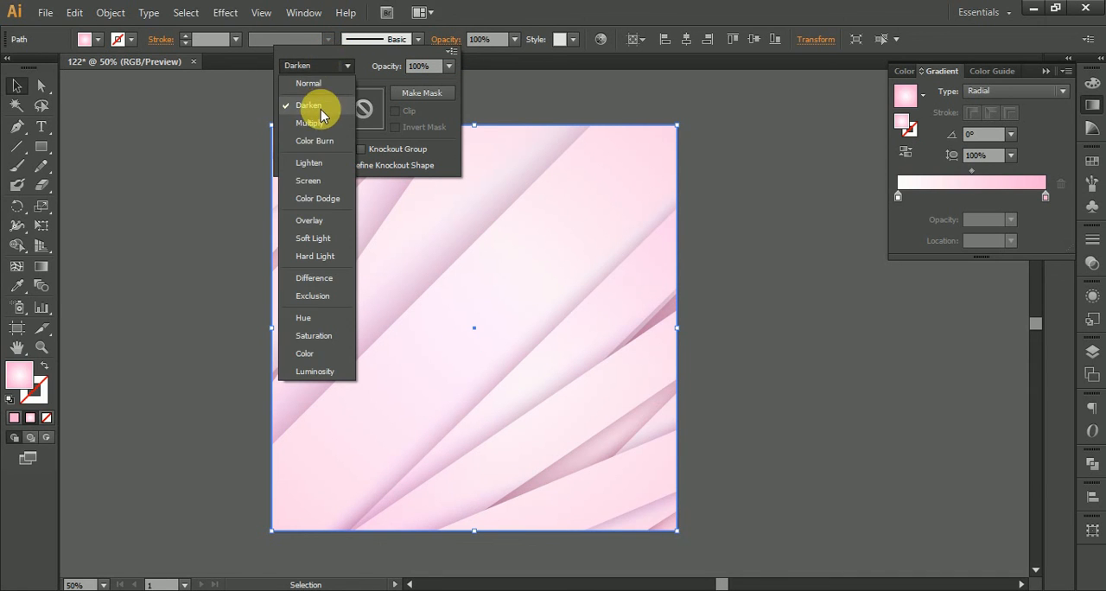
{"action": "left_click", "coordinate": [322, 124]}
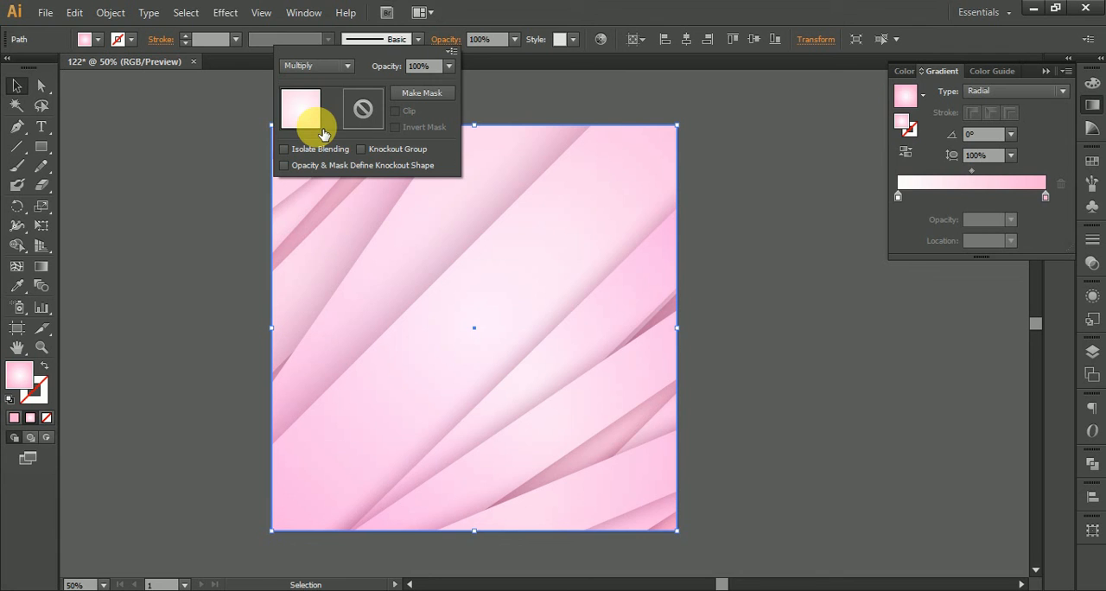
{"action": "left_click", "coordinate": [768, 153]}
{"action": "scroll", "coordinate": [765, 153], "scroll_direction": "down", "scroll_amount": 1}
{"action": "left_click_drag", "start_coordinate": [778, 208], "coordinate": [689, 255]}
{"action": "scroll", "coordinate": [689, 260], "scroll_direction": "up", "scroll_amount": 1}
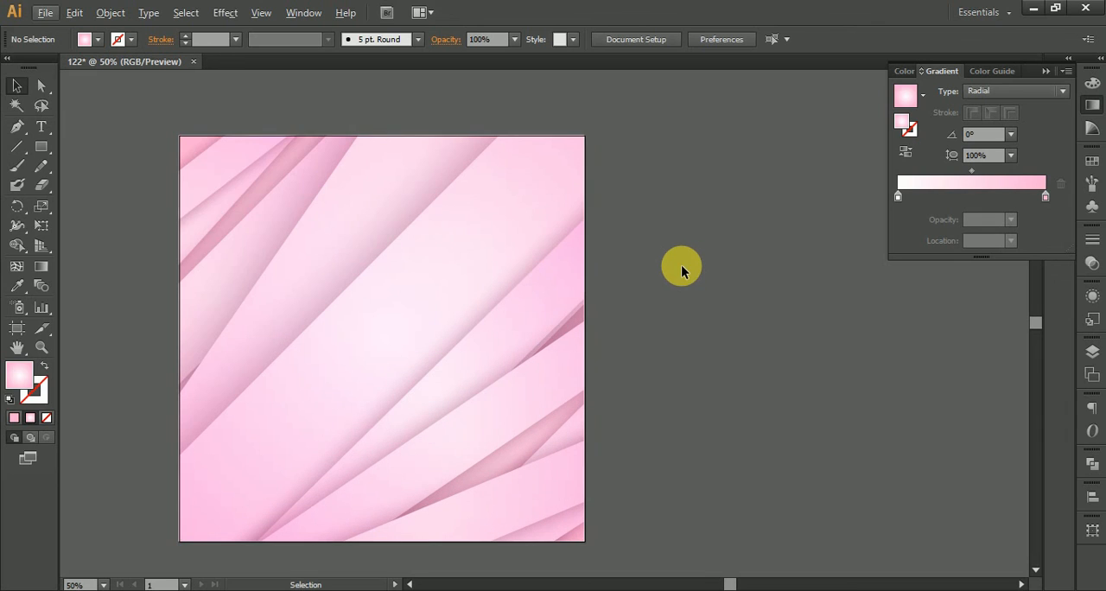